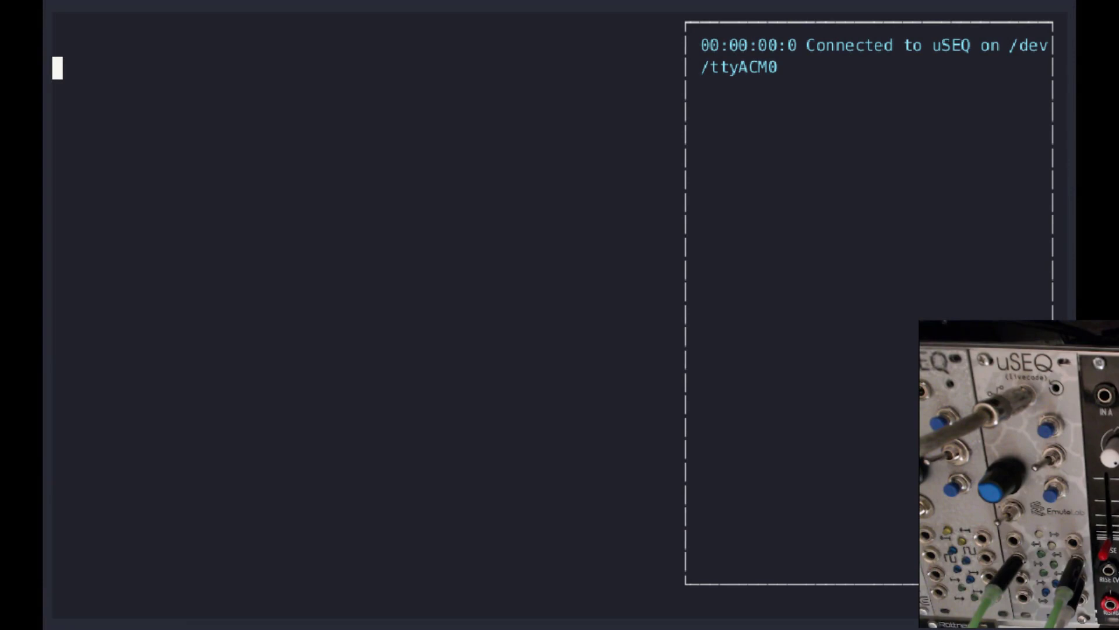
Write the top comment '# OSC (a1: pitch)-> BPF (a2: freq) (<-ENV (d1: trig))'.
text(# OSC)
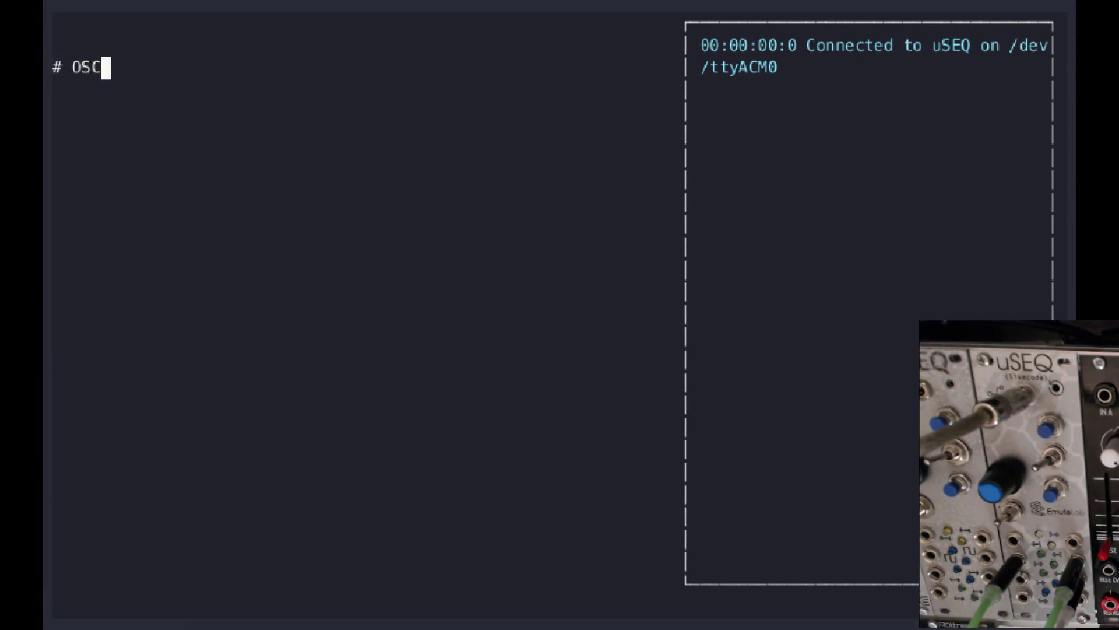
text( -> )
text(BPF)
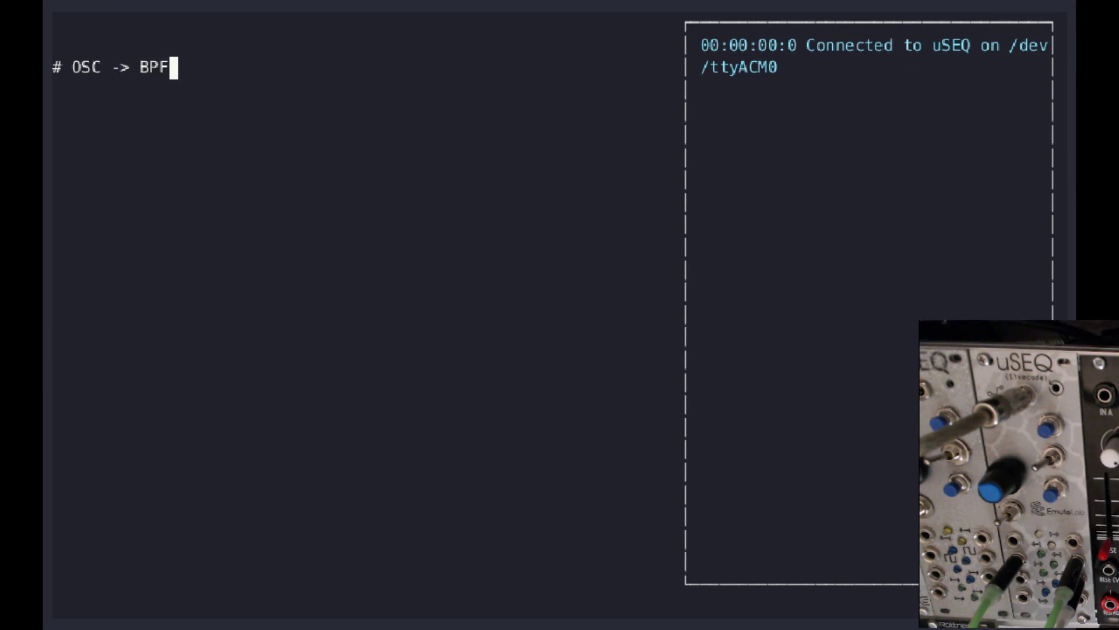
text( ()
text(<)
key(BackSpace)
text(<-ENV)
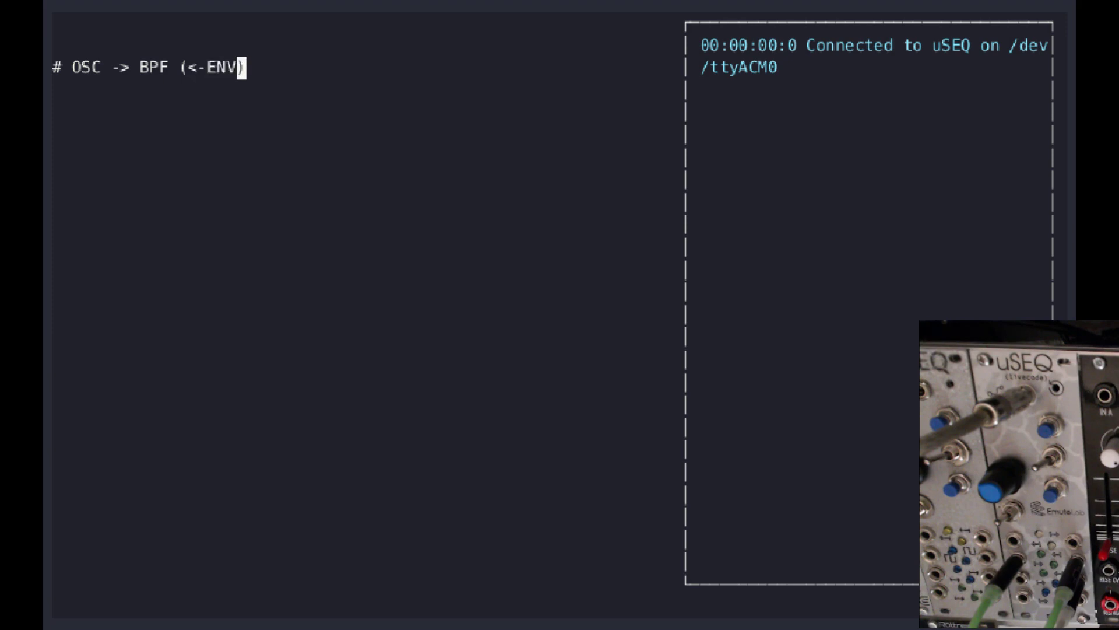
key(Left)
key(Left)
key(Left)
key(Left)
key(Left)
key(Left)
key(Left)
key(Left)
text((a1: pitch)
key(Right)
key(Right)
key(Right)
key(Right)
key(Right)
key(Right)
key(Right)
text((a)
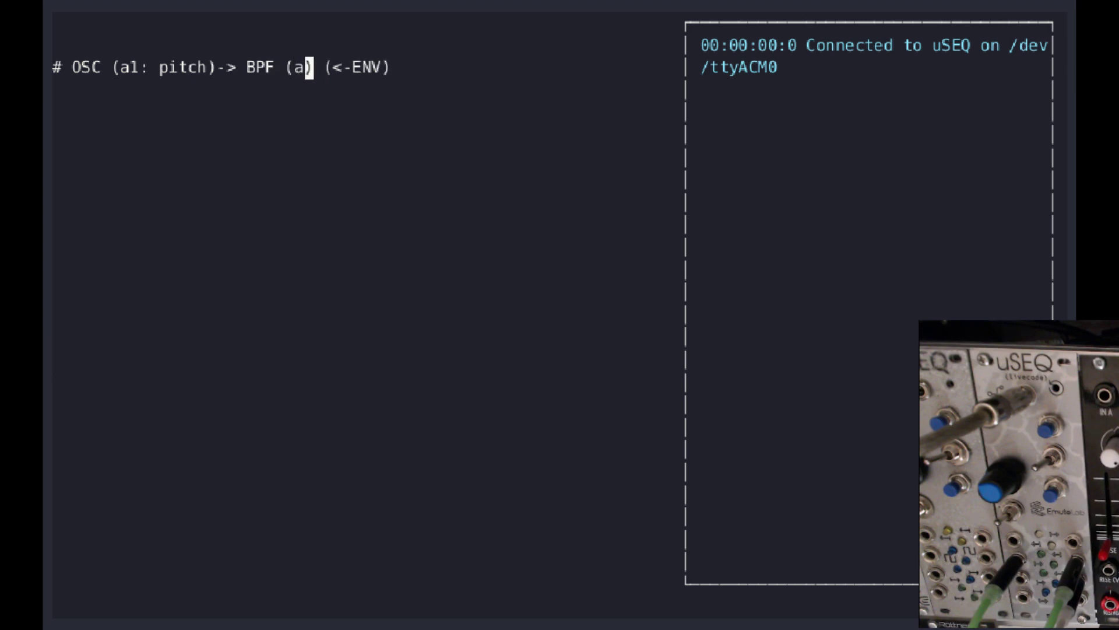
text(2: freq)
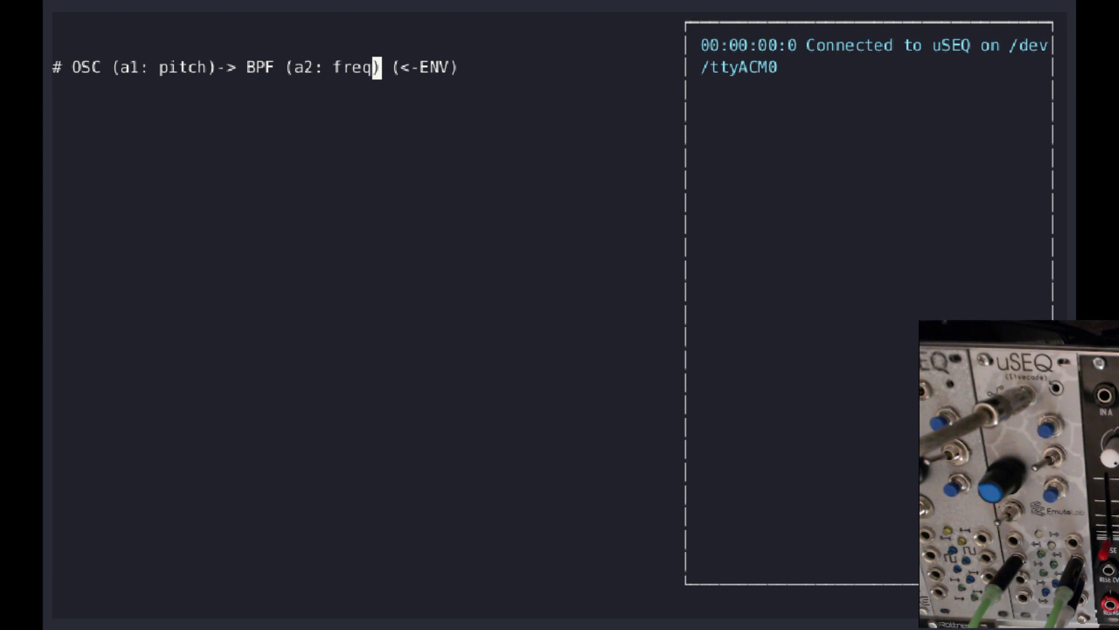
key(Right)
key(Right)
key(Right)
key(Right)
key(Right)
key(Right)
key(Right)
key(Right)
text((d1)
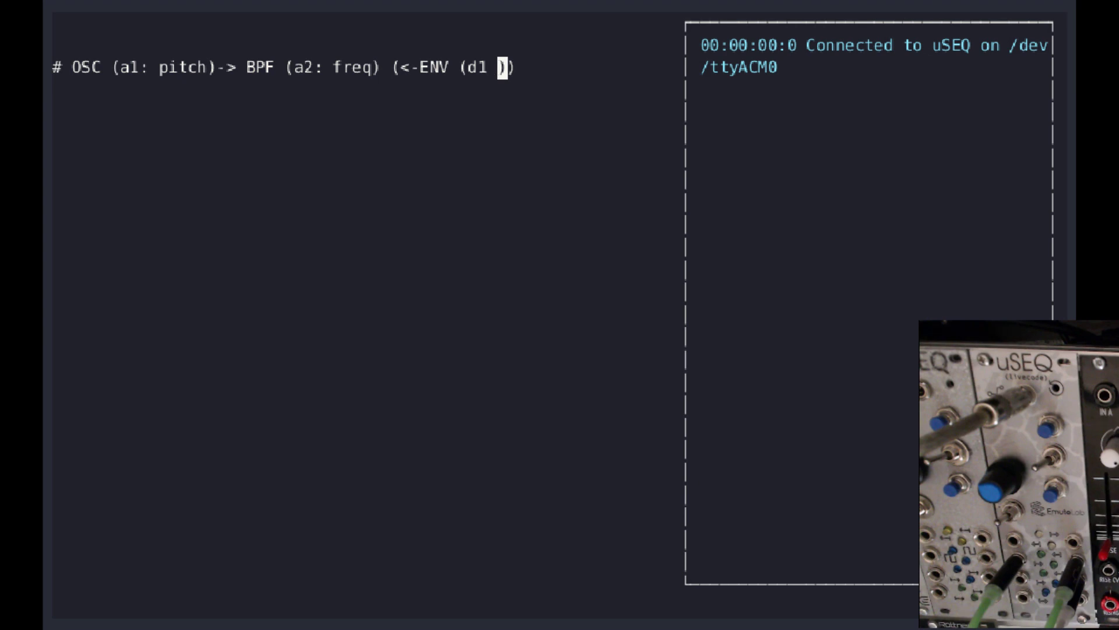
key(BackSpace)
text(: trig)
key(End)
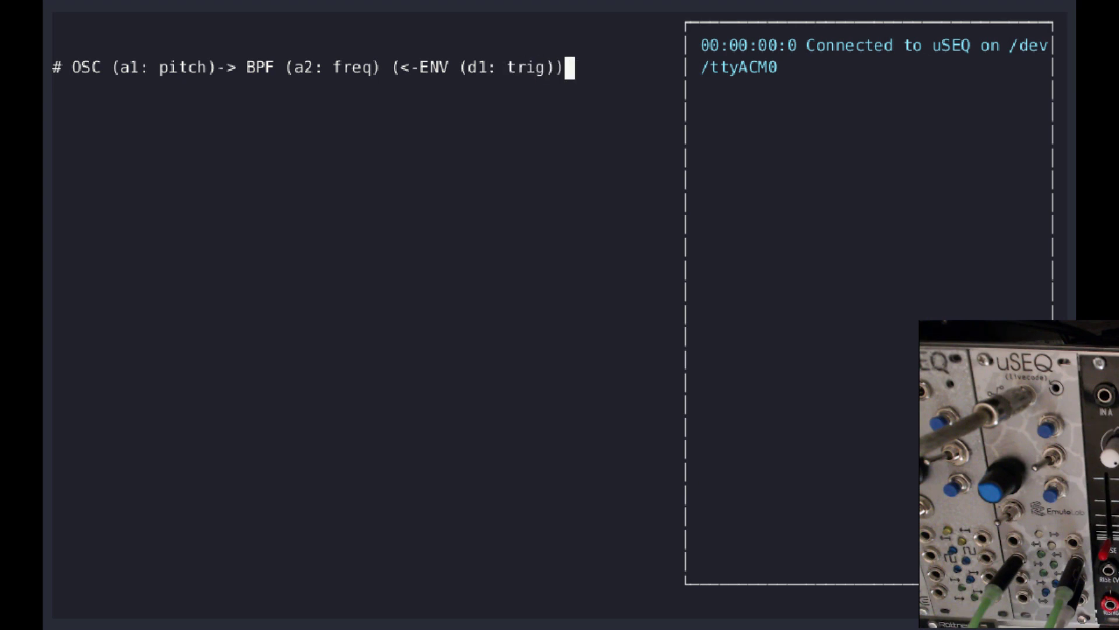
Write d1 as a switch-selected gate pattern (9 0 0 8 1 3) over bar and send it.
key(Return)
key(Return)
text((dl )
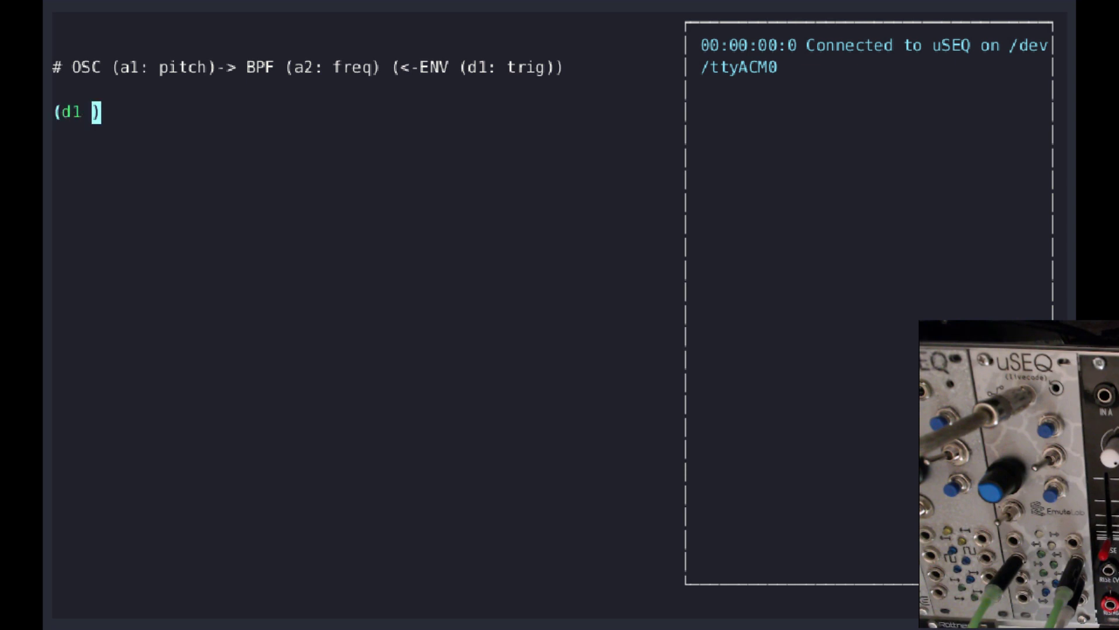
text((gatesw)
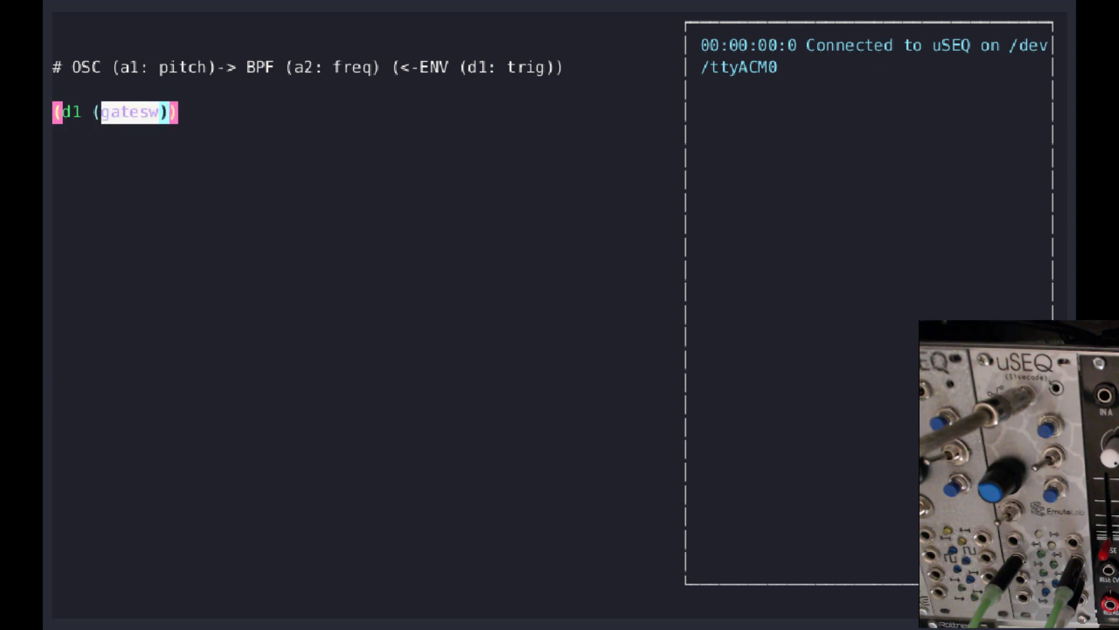
text( '()
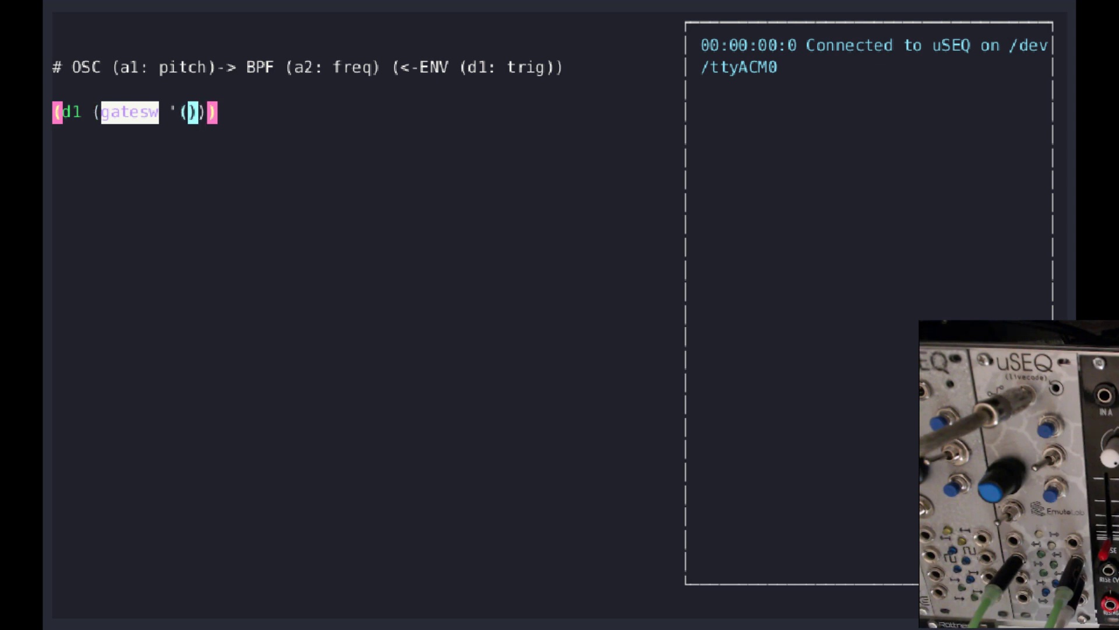
text(9 )
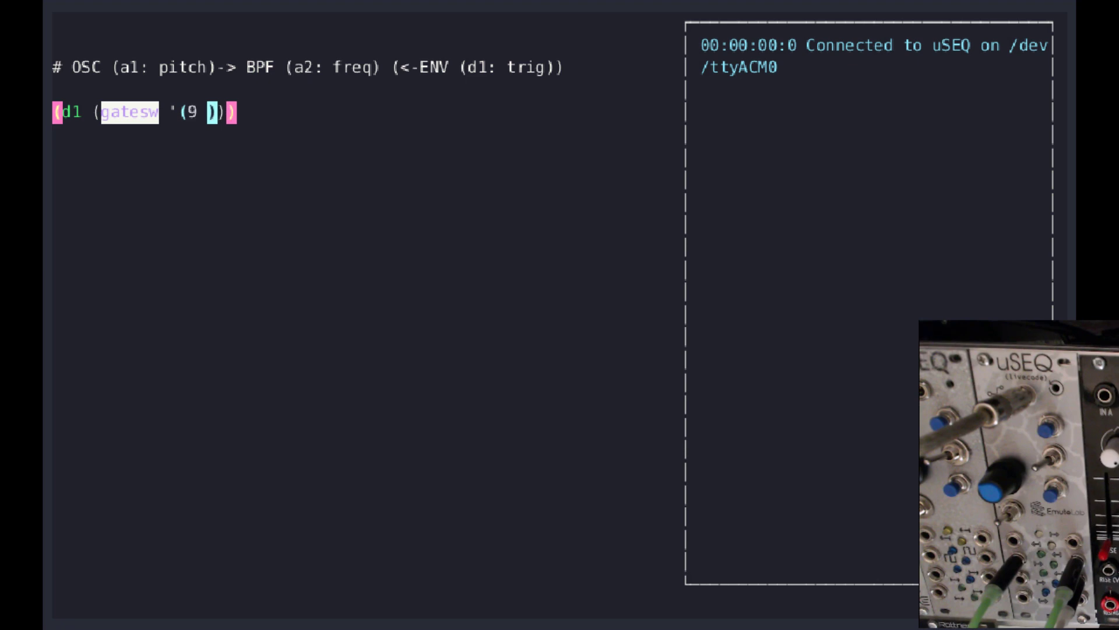
text(0 0 )
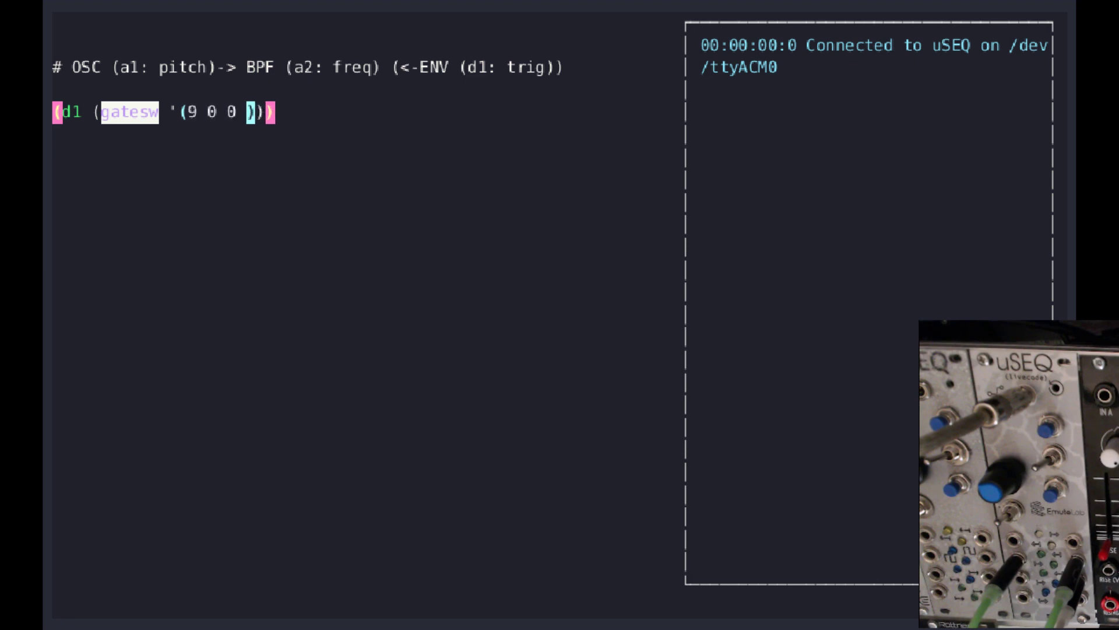
text(8 13)
key(Left)
key(Right)
key(Right)
text(bar)
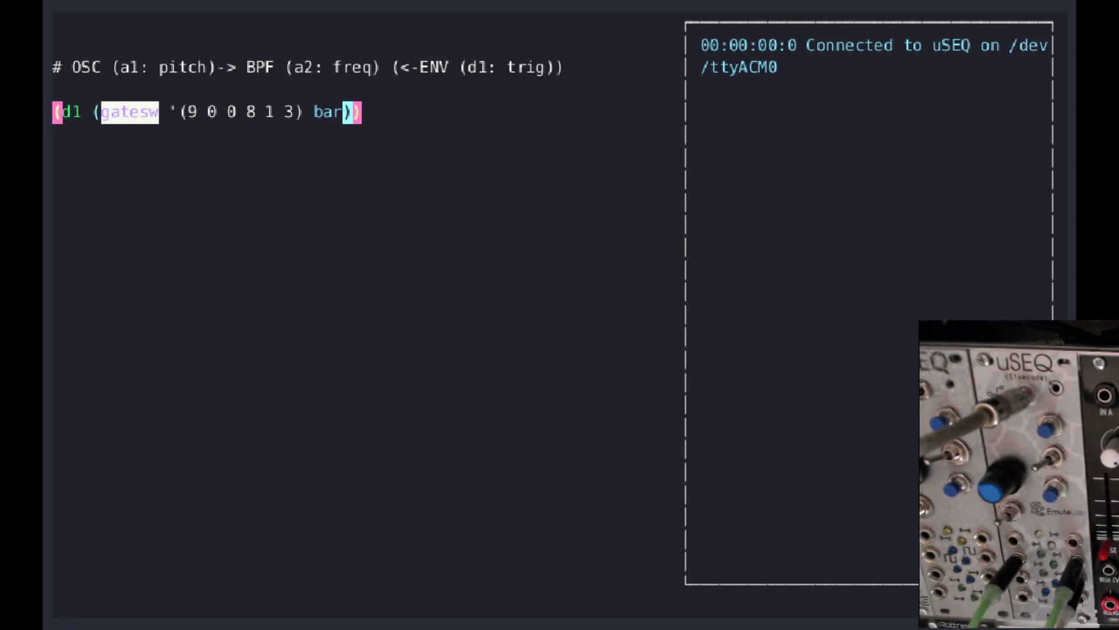
key(ctrl+Return)
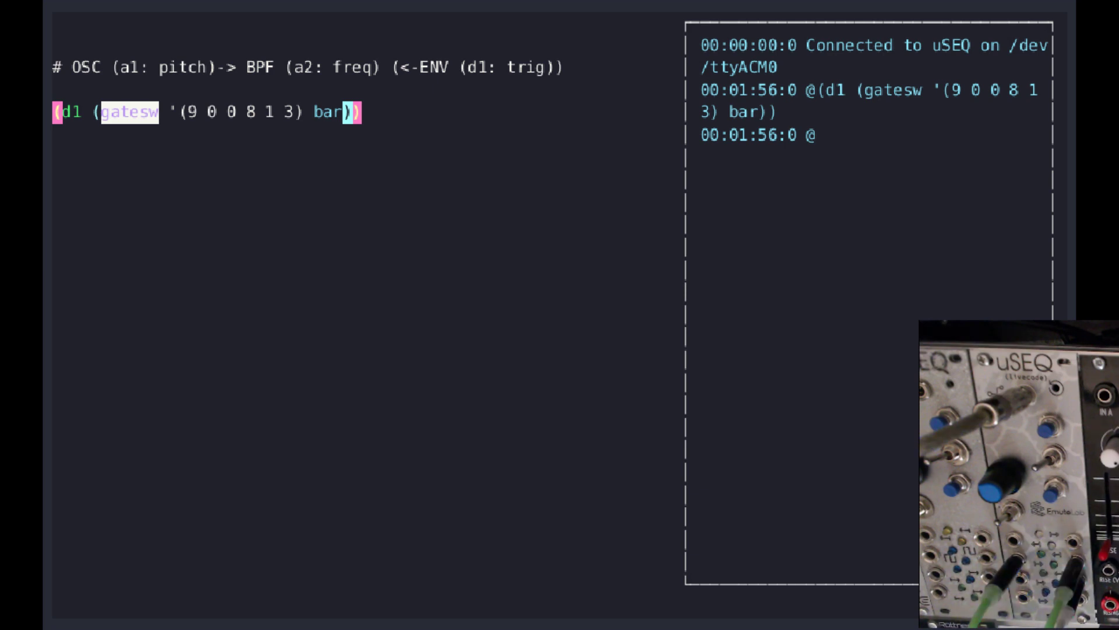
Wrap d1's bar in (fast 2 bar) and resend the pattern to the module.
key(ctrl+Left)
text((fast)
key(Delete)
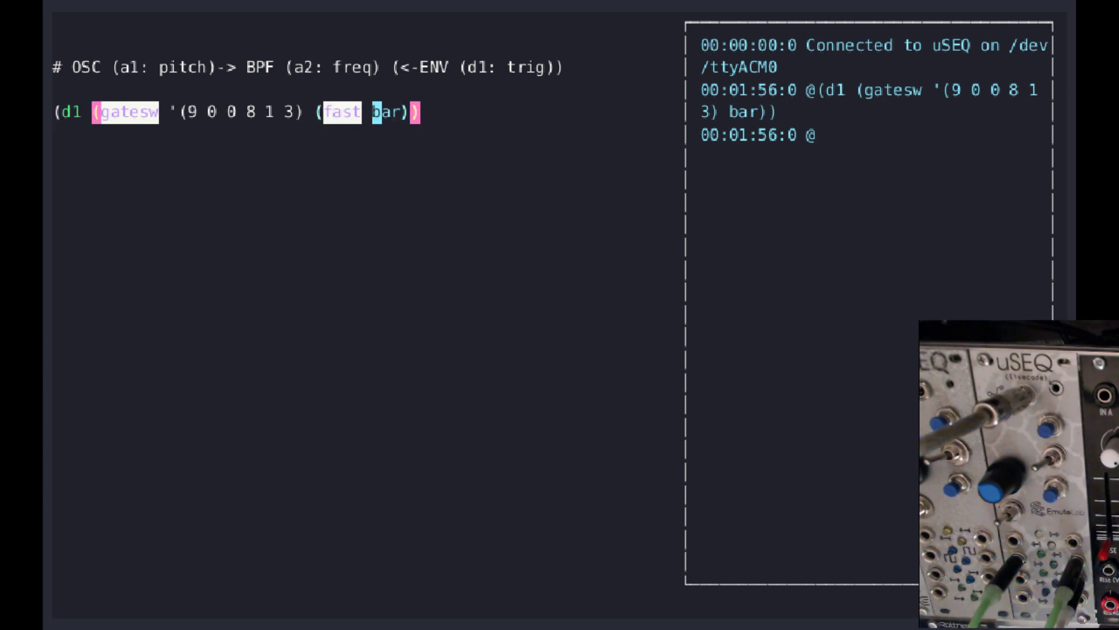
text(2)
key(Right)
key(Left)
key(Right)
key(Right)
key(Right)
text())
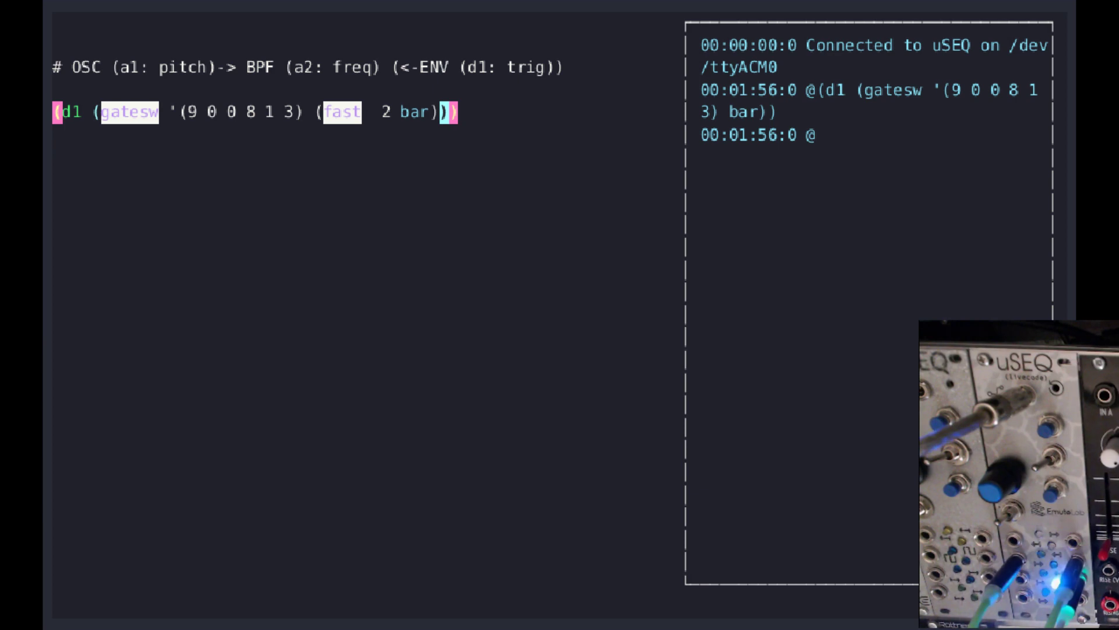
key(ctrl+Return)
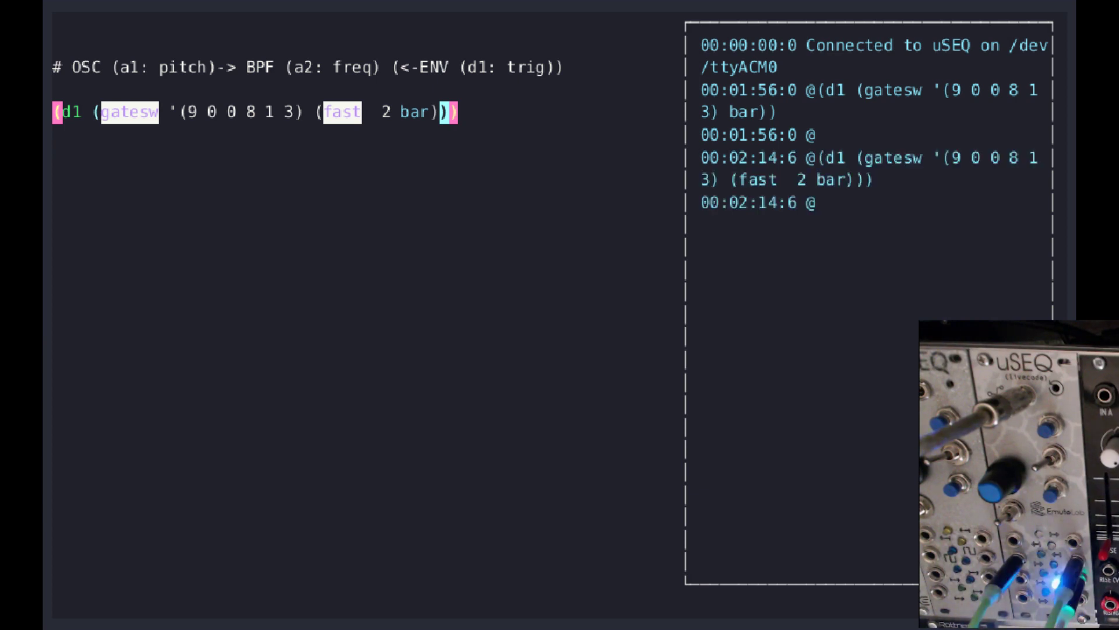
key(Right)
key(Return)
key(Return)
Write an a1 pitch sequence of 10, 70, 30 over bar and send it.
text((a1)
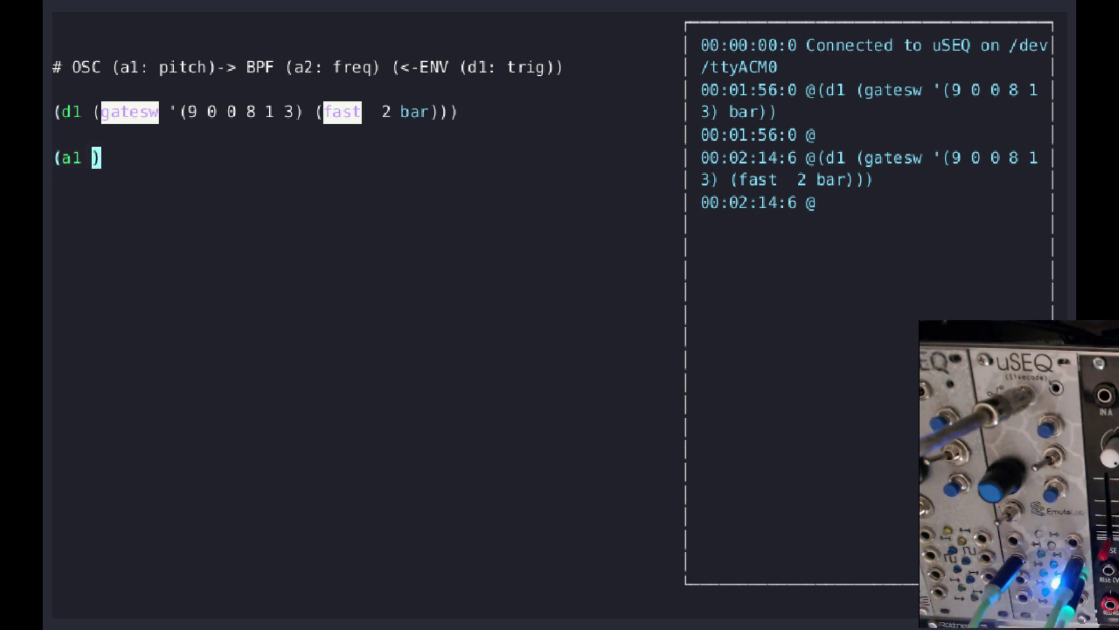
text( ()
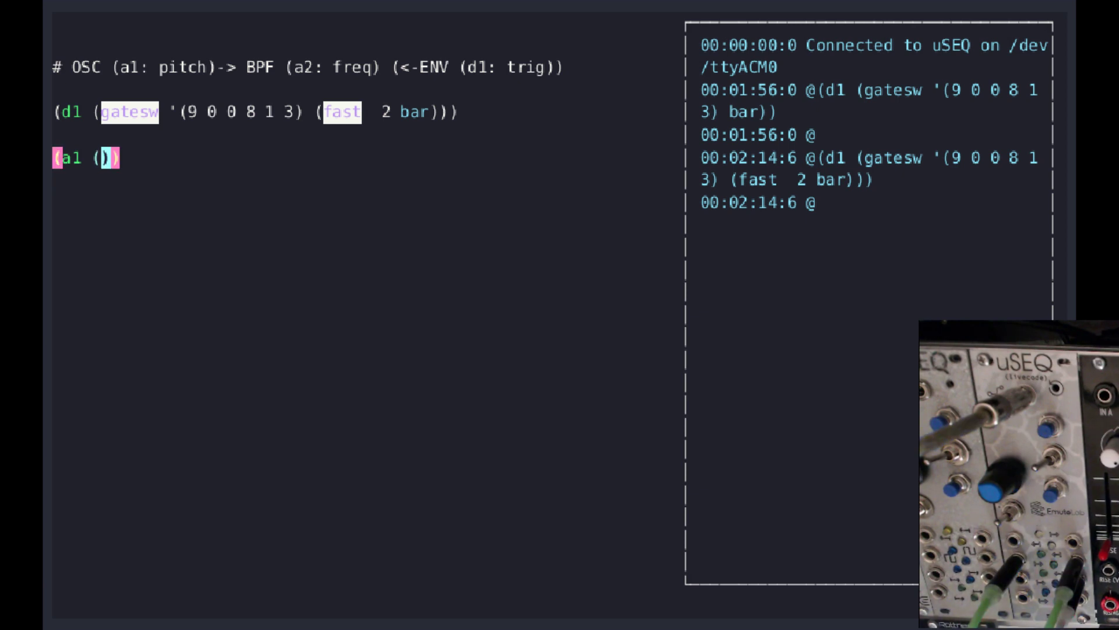
text(seq )
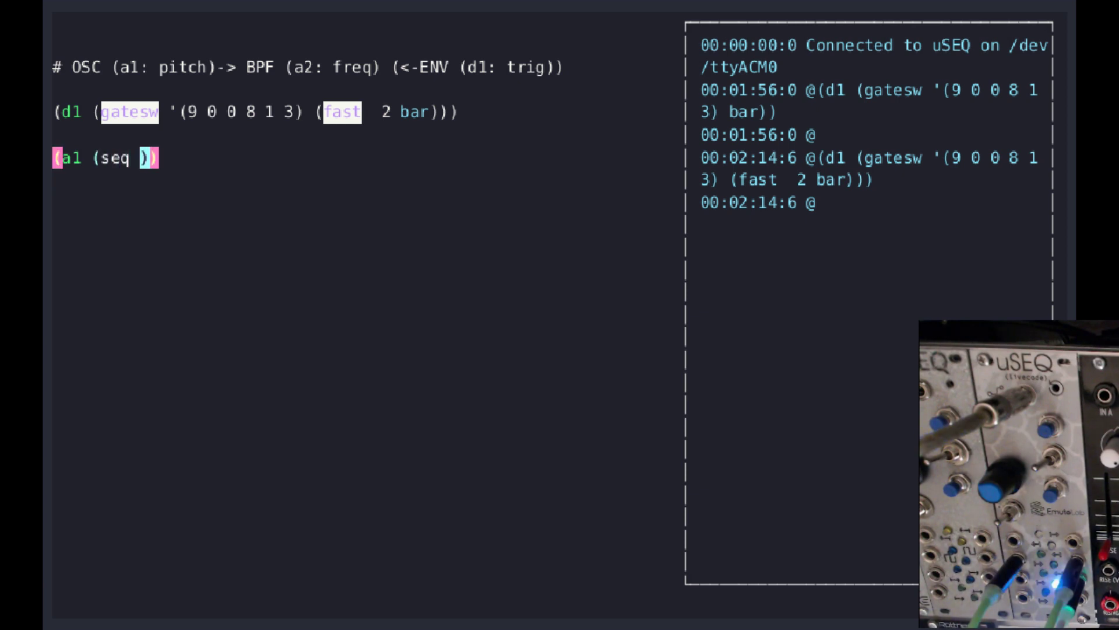
text('()
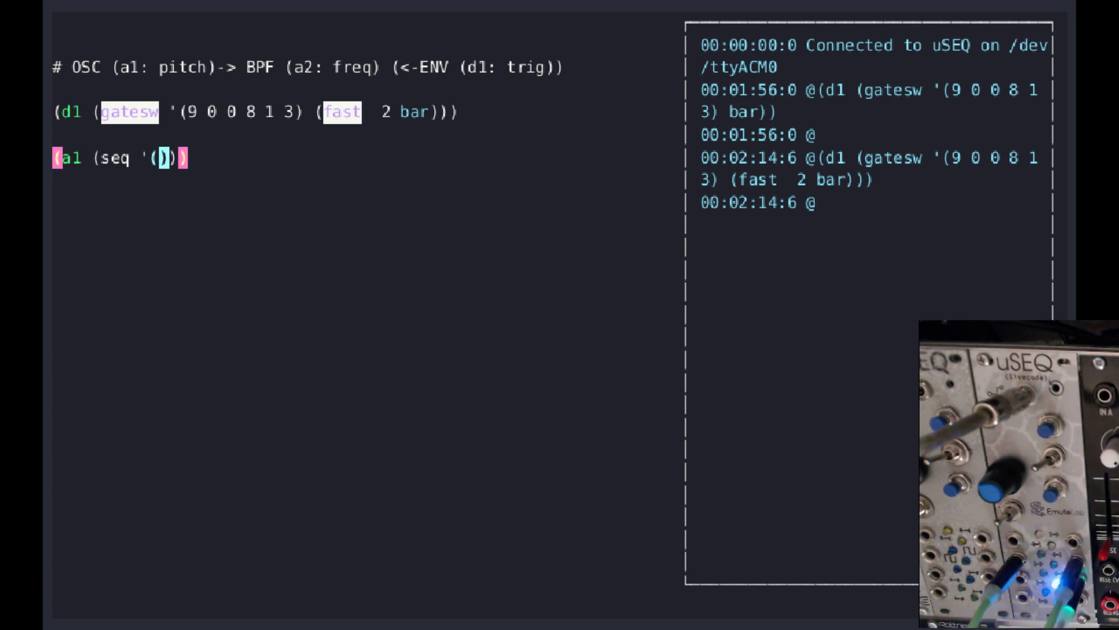
text(10 7)
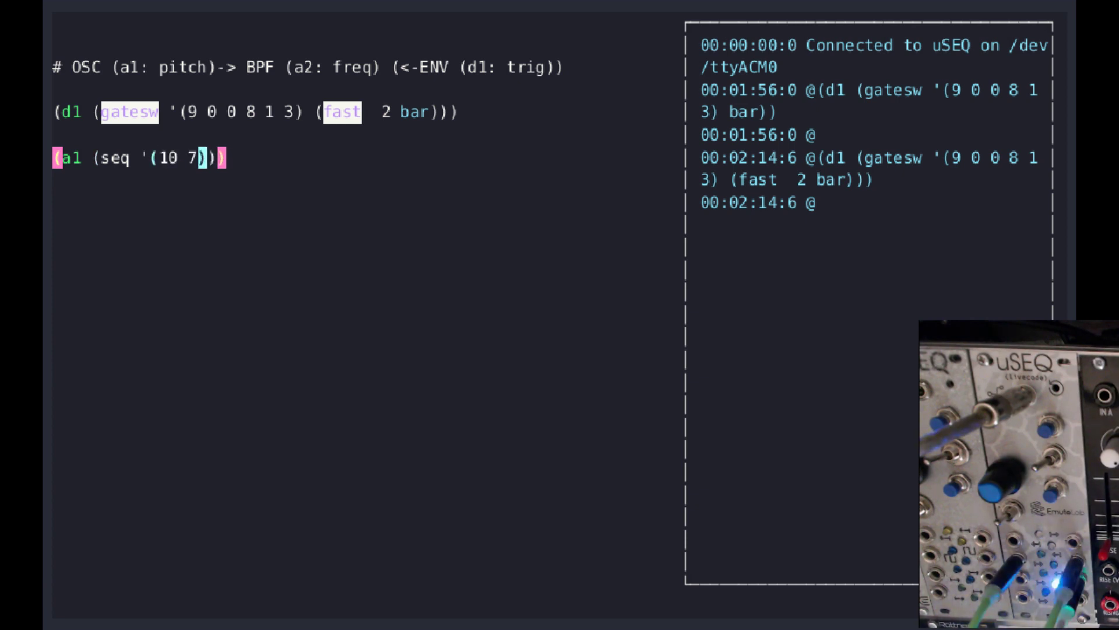
text(0)
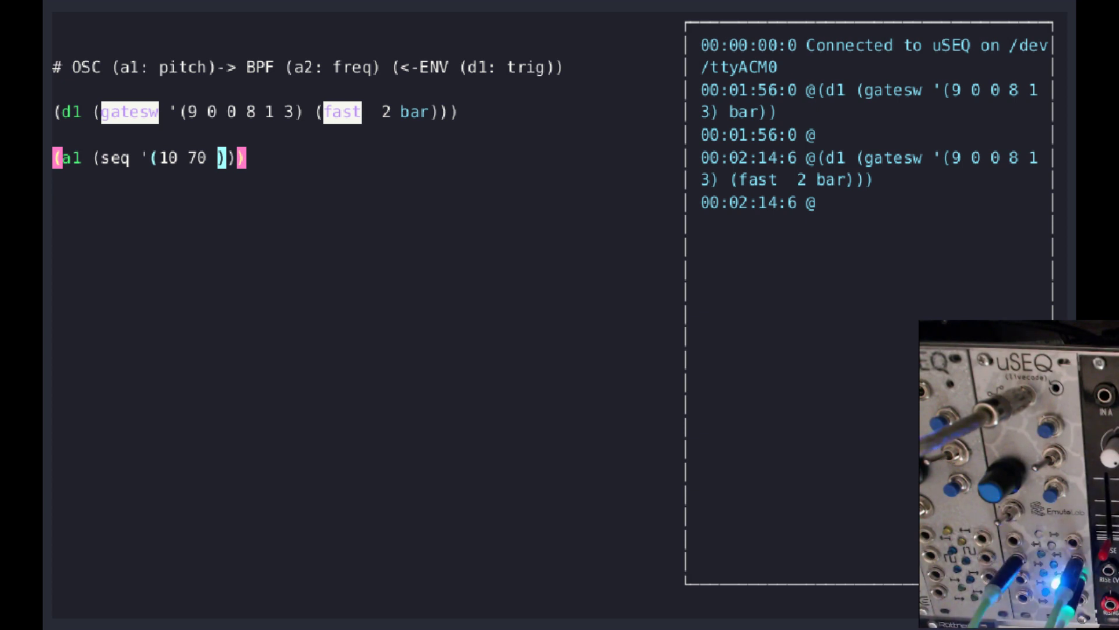
text( 3)
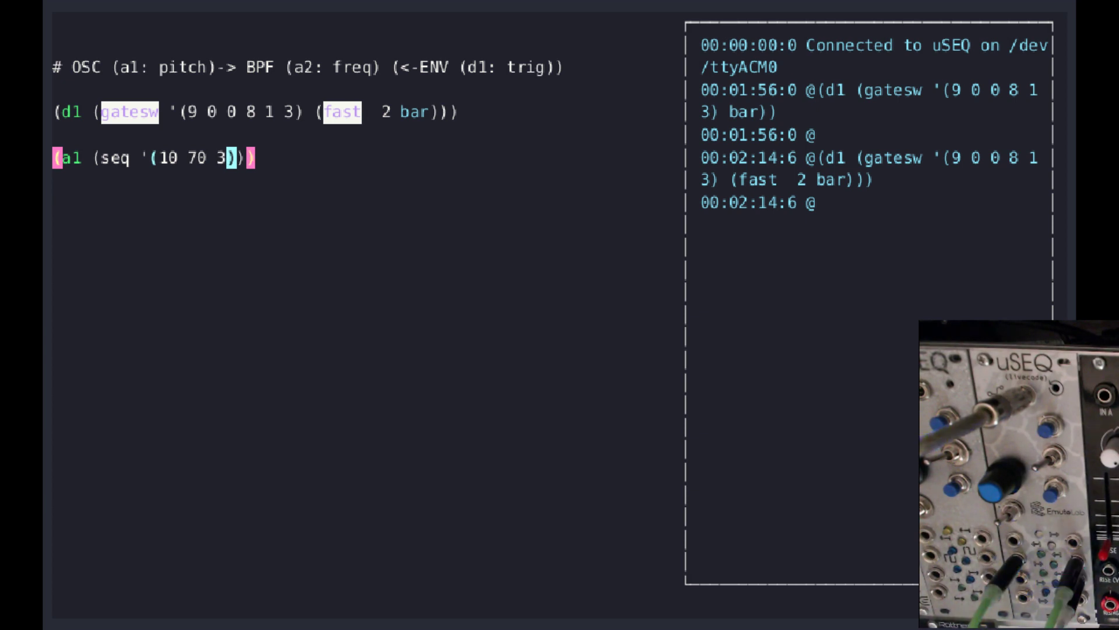
text(0)
key(BackSpace)
text() )
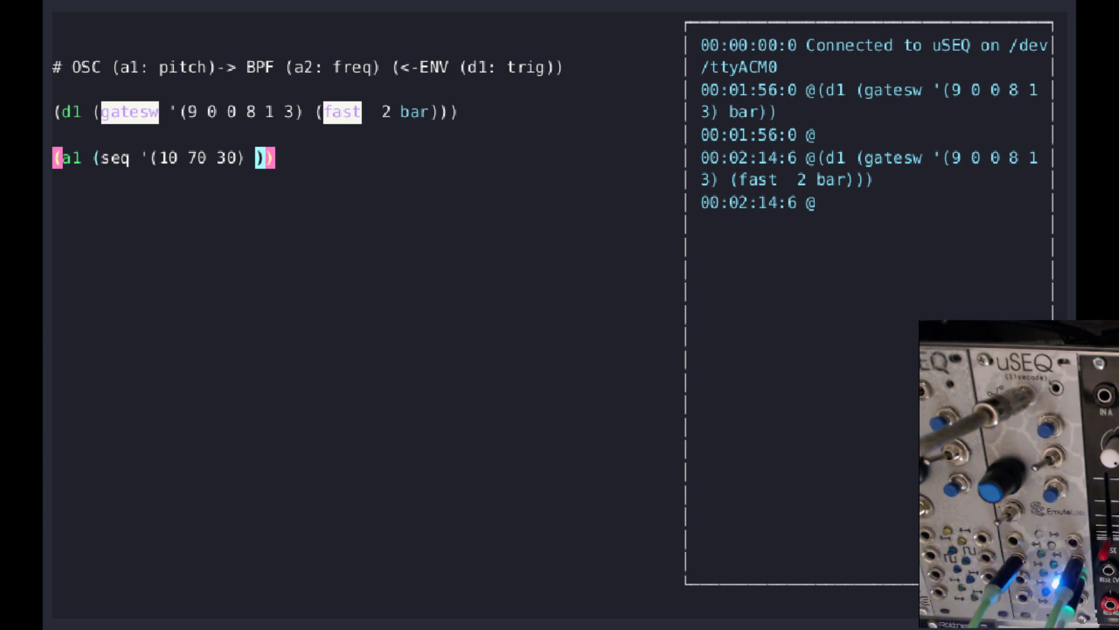
text(bar )
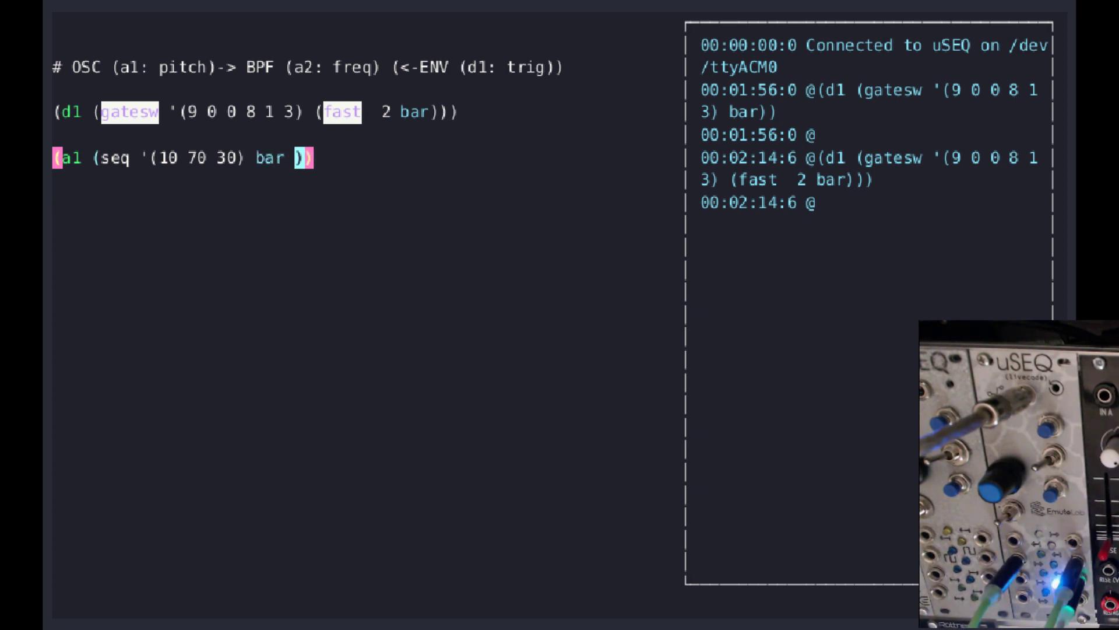
text(99)
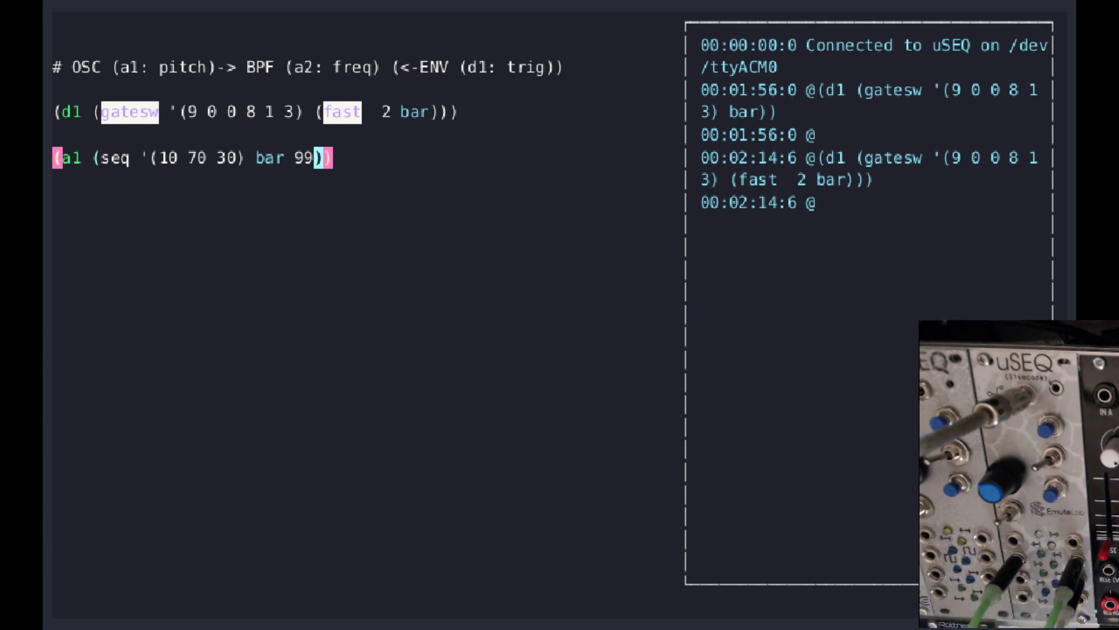
key(Left)
key(Left)
key(Left)
key(Left)
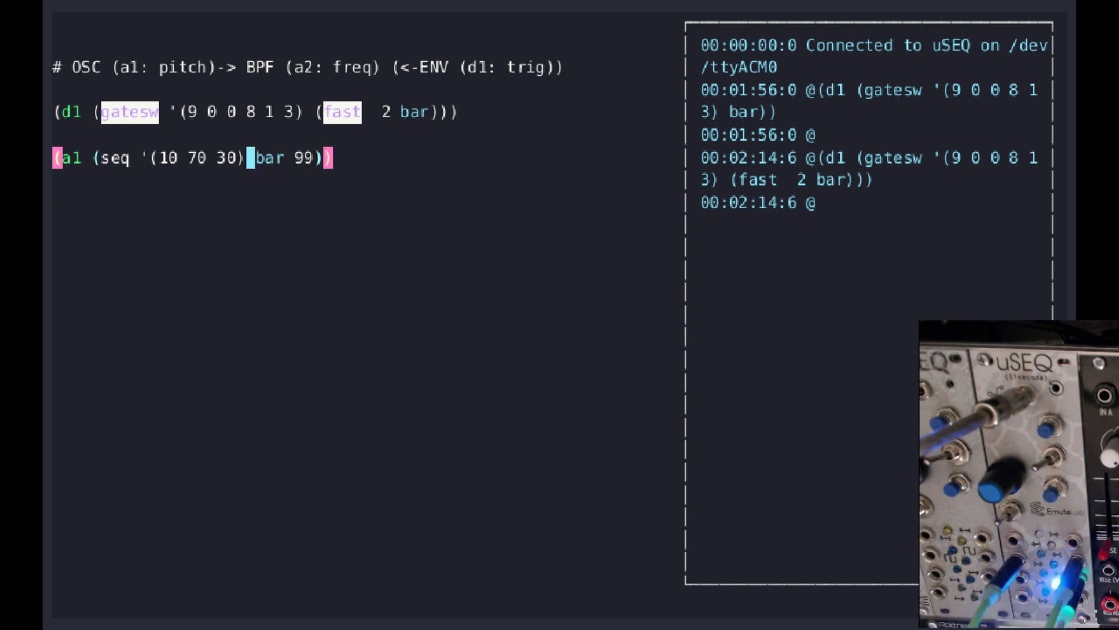
key(Left)
key(Left)
key(Left)
key(Left)
key(Left)
key(Left)
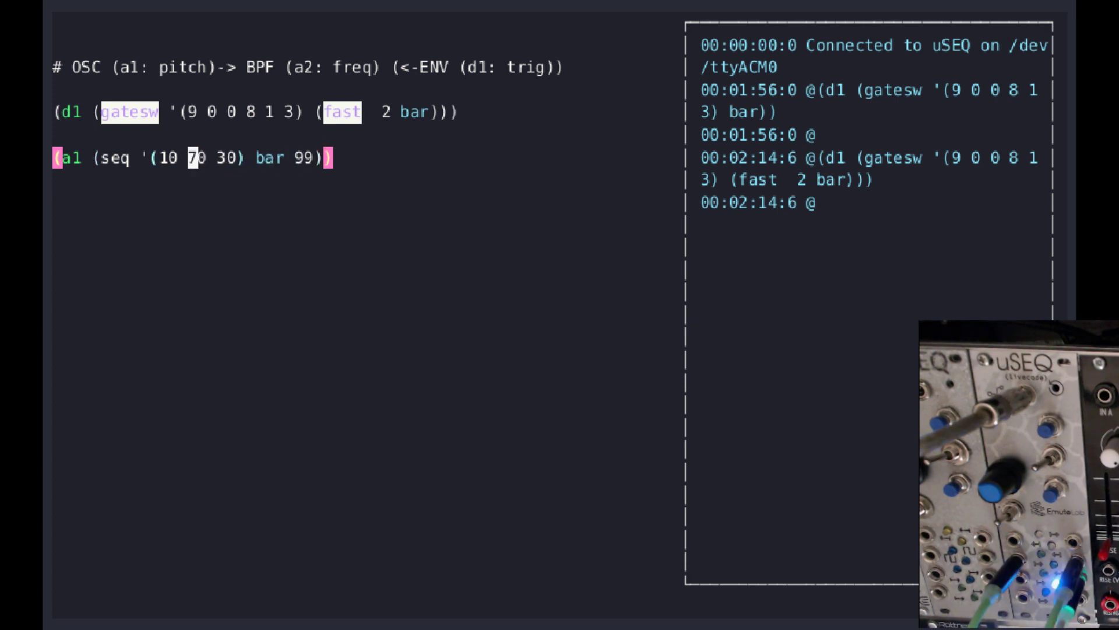
key(Right)
key(Right)
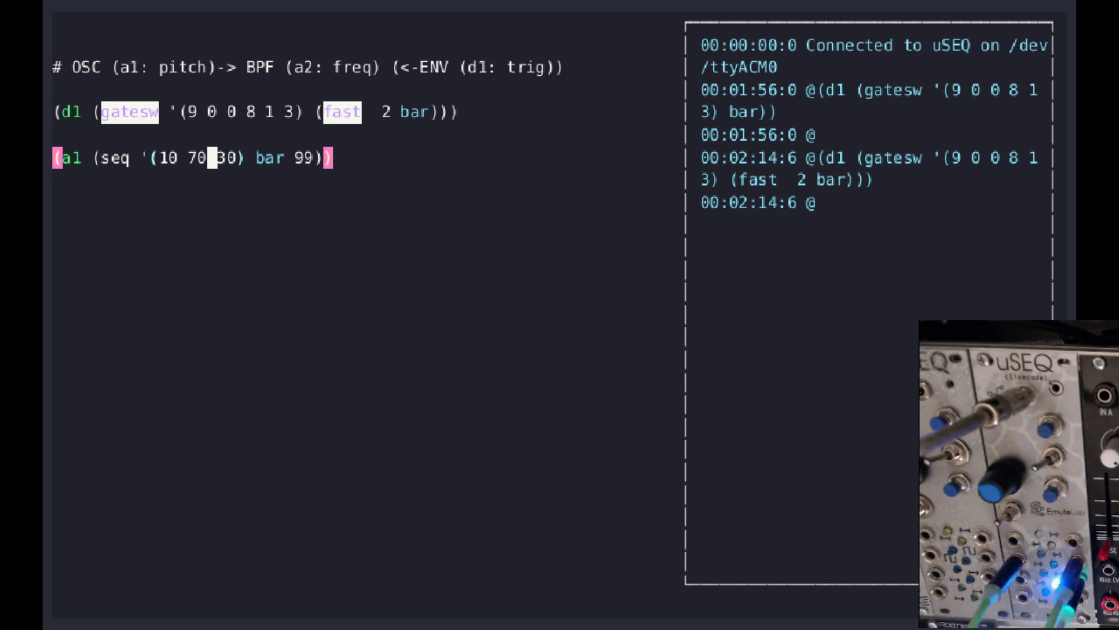
key(ctrl+Return)
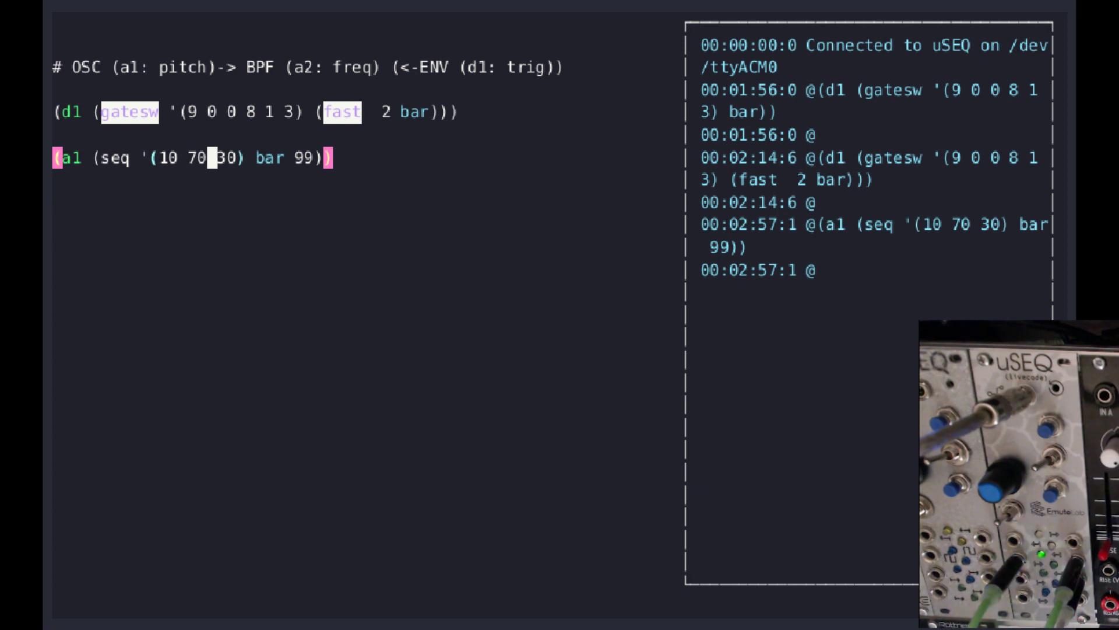
Change a1's timing to (fast 4 bar) and resend it.
key(Right)
key(Right)
key(Right)
key(Right)
key(Right)
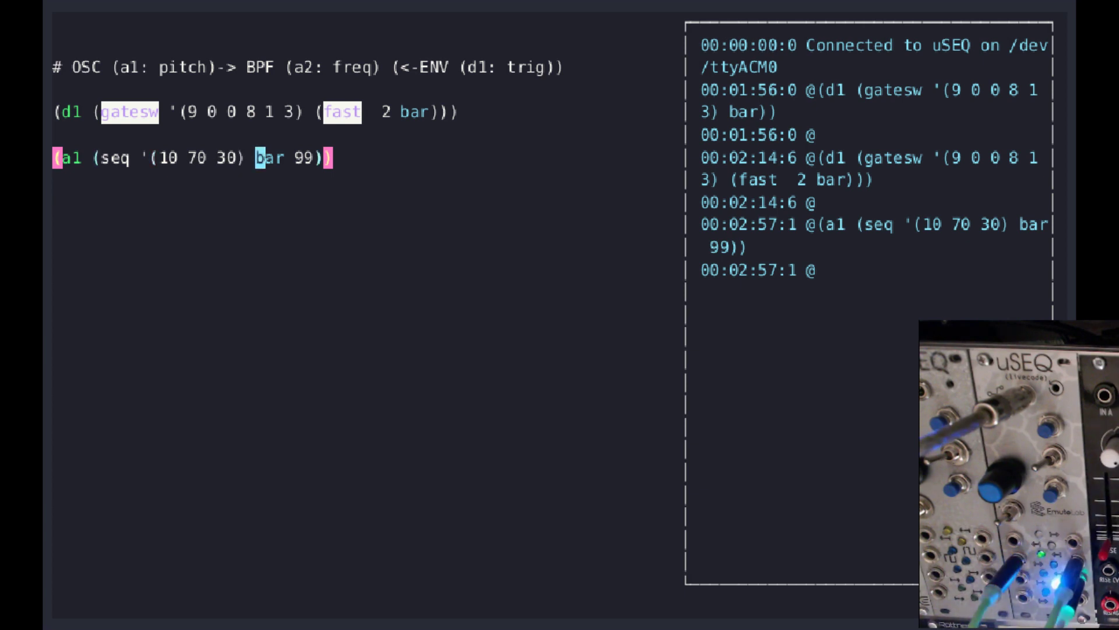
text((fast)
key(Delete)
text(4)
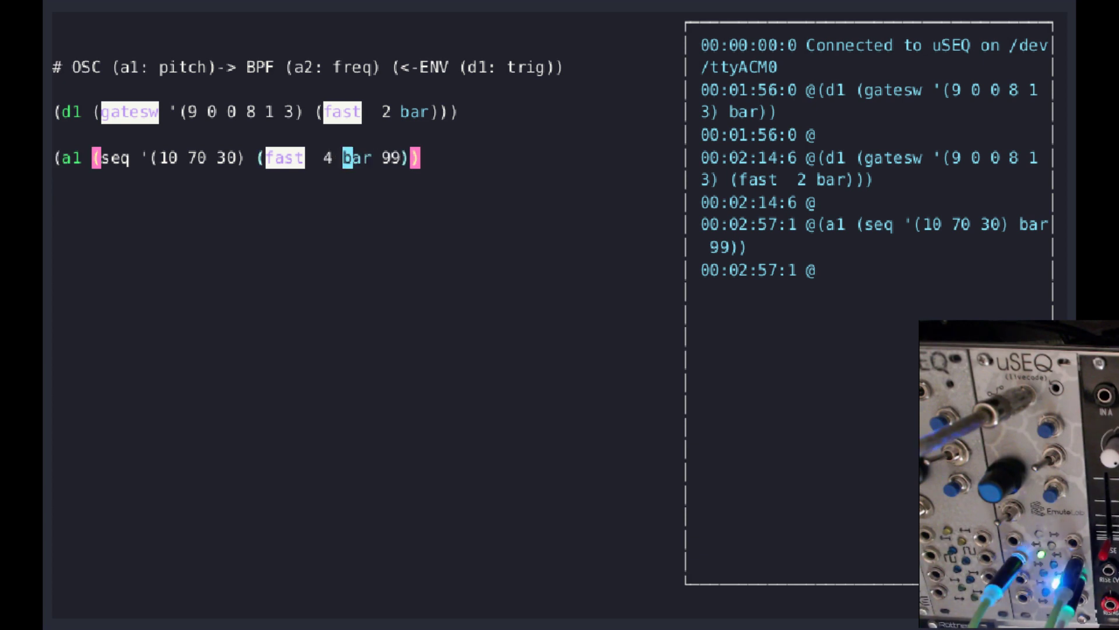
key(Right)
key(Right)
key(Right)
text())
key(ctrl+Return)
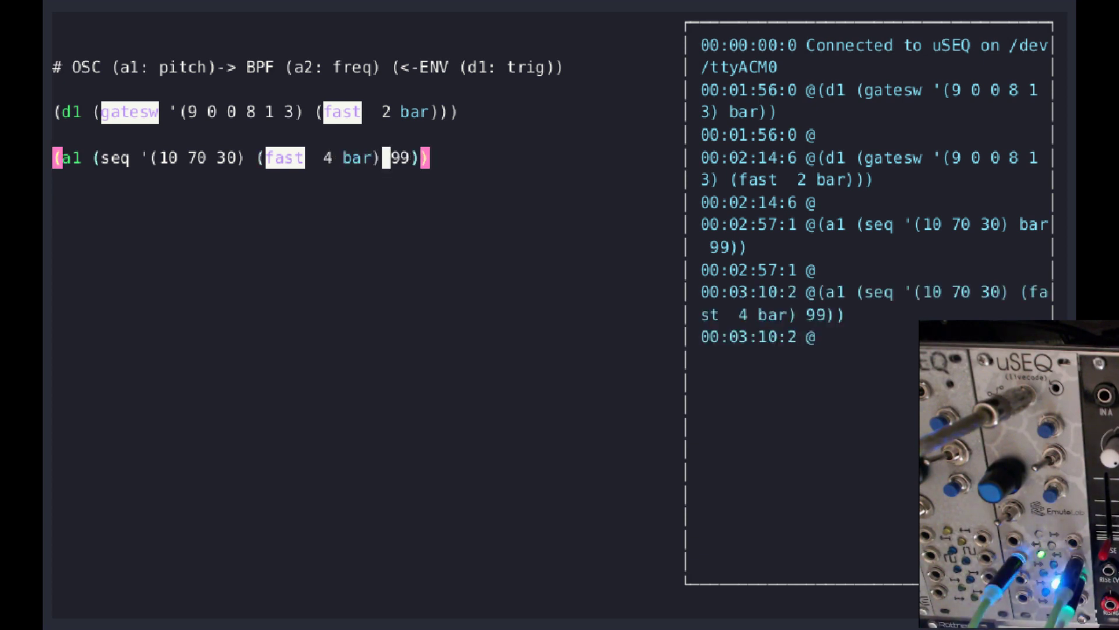
key(Right)
key(Right)
key(Right)
key(Right)
key(Right)
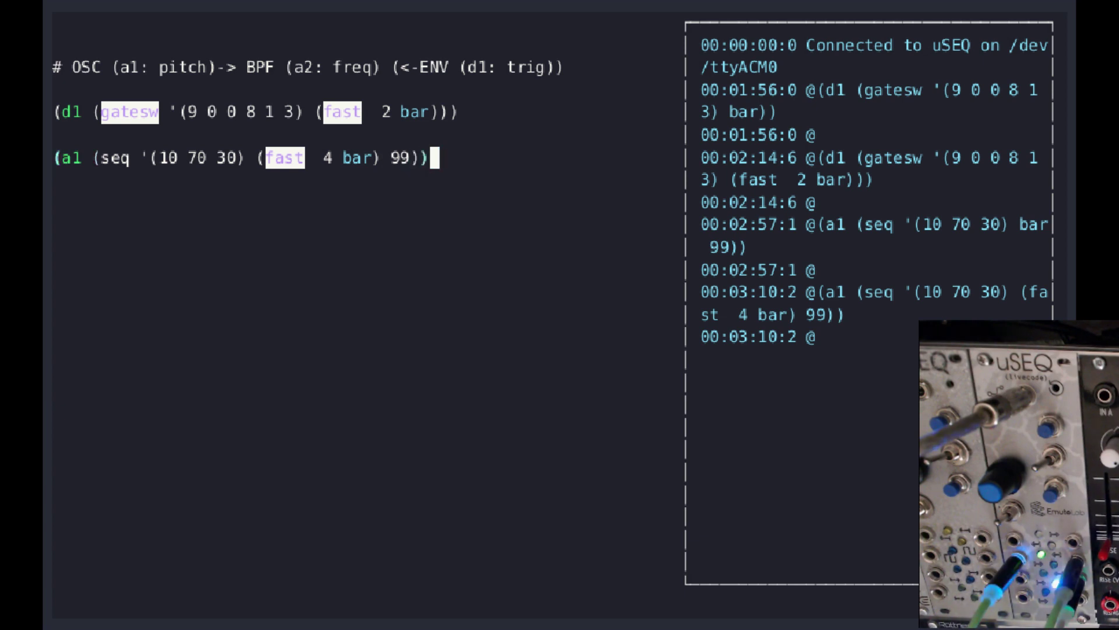
Add (a2 (interp '(0 1.0 0.2 0.7) phrase)) on a new line and evaluate it.
key(Return)
key(Return)
text(()
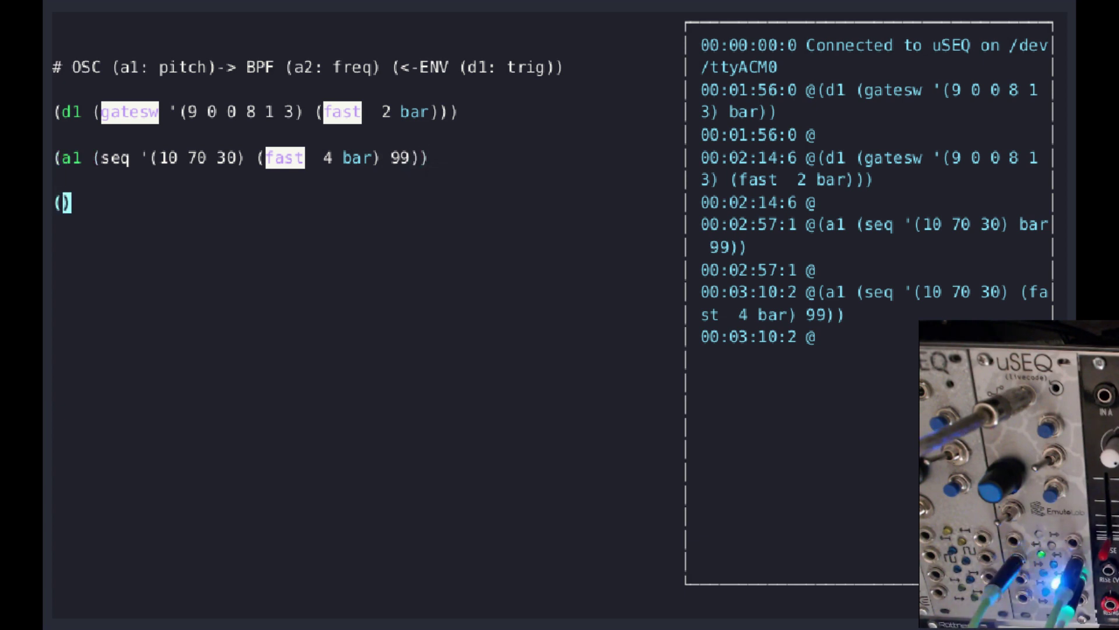
text(a2 (int)
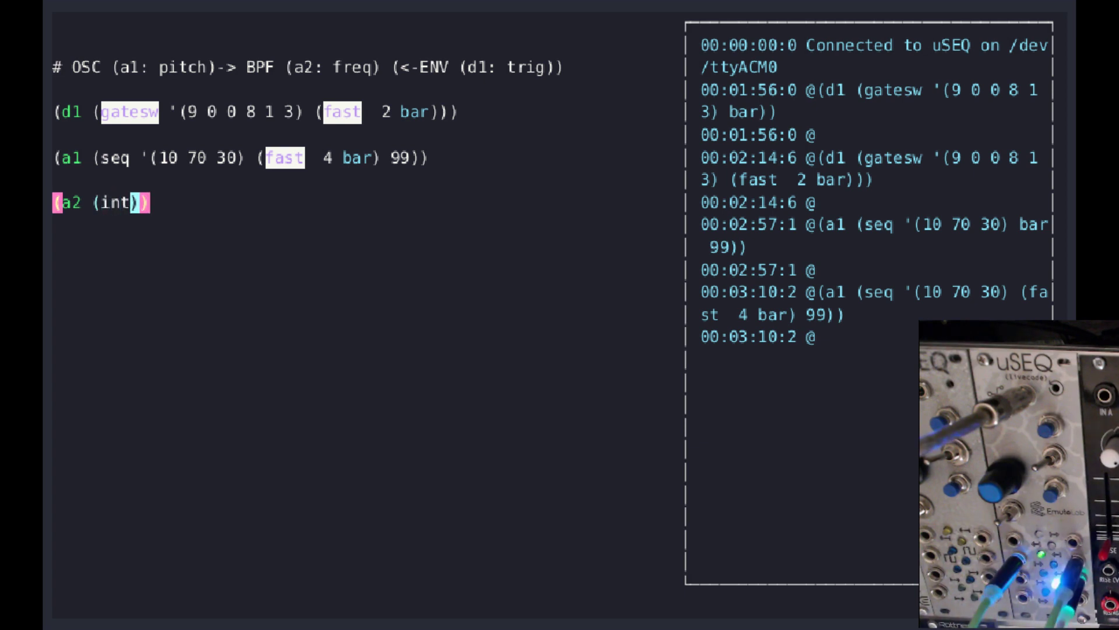
text(erp '()
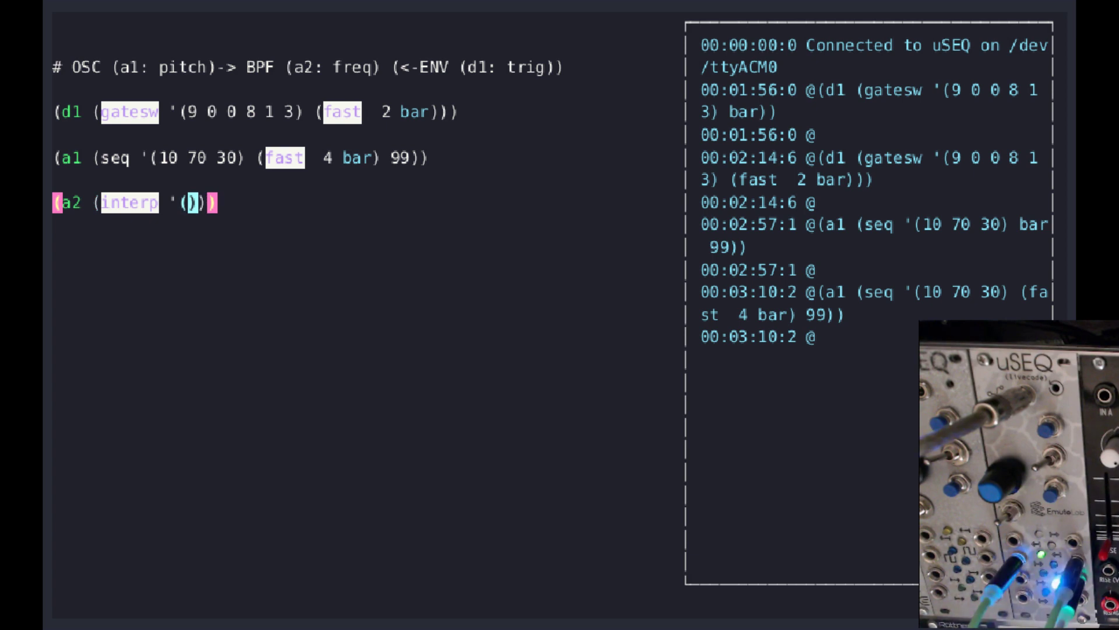
text(0 1.0)
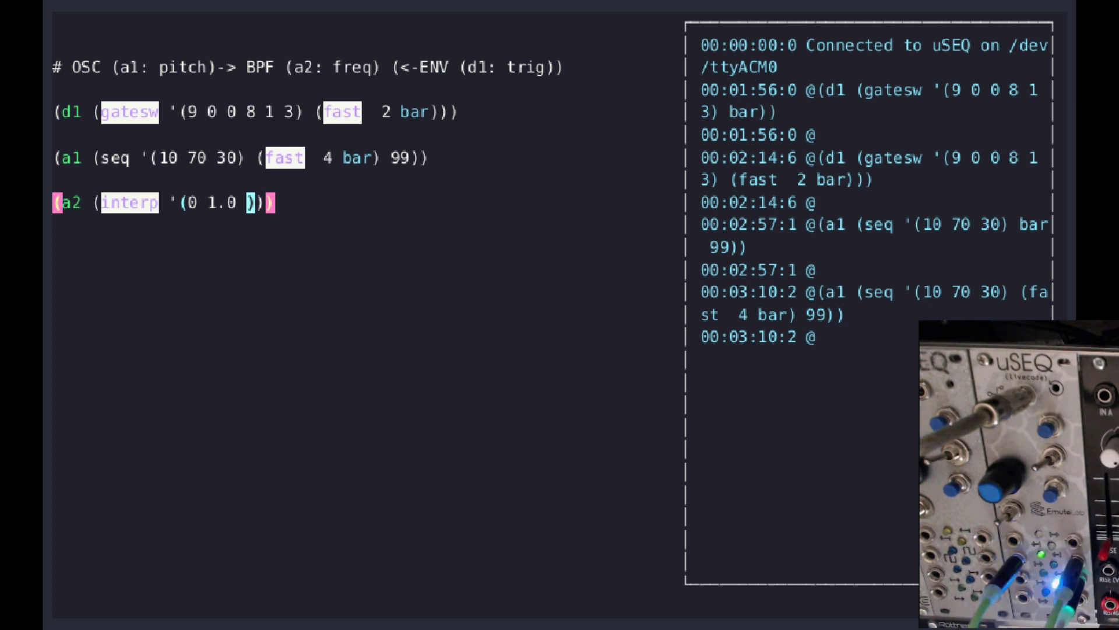
text(0.2 0.7) p)
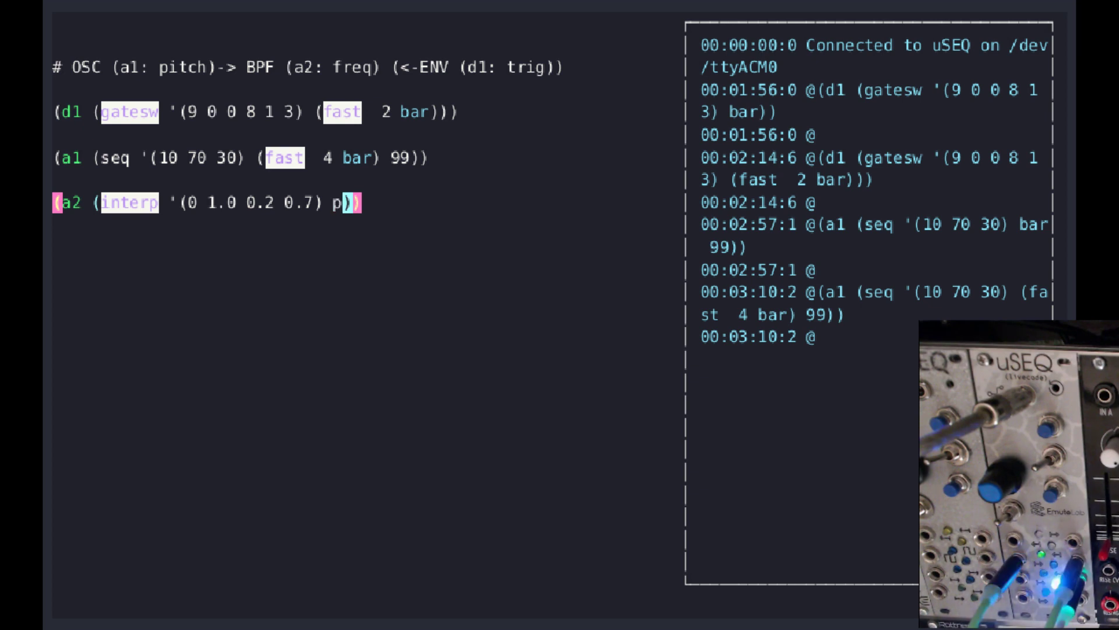
text(hrase)
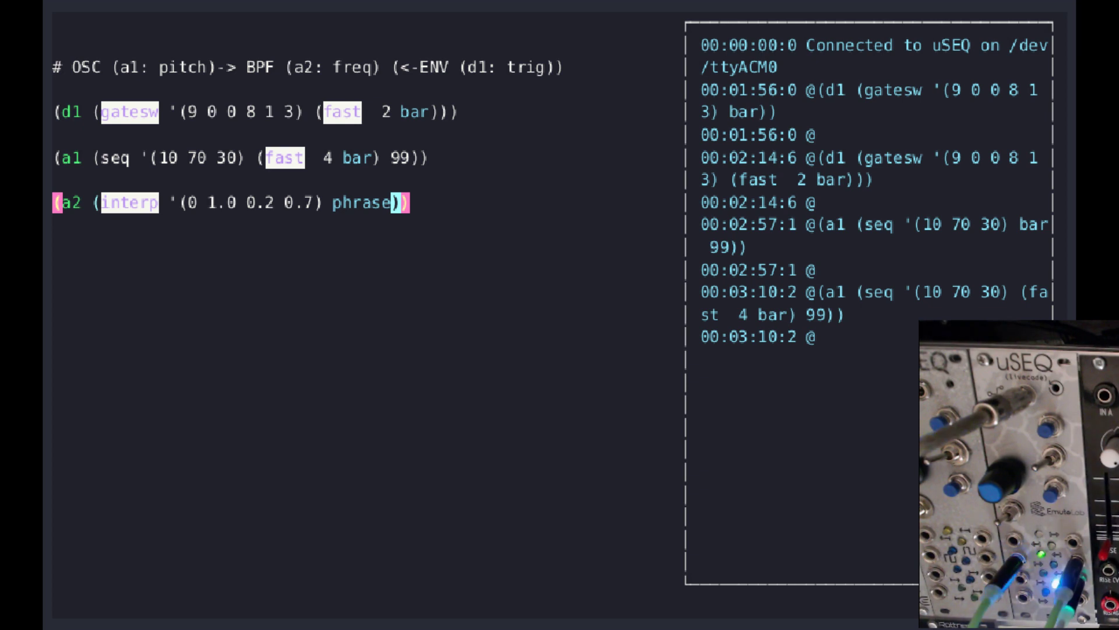
key(ctrl+Return)
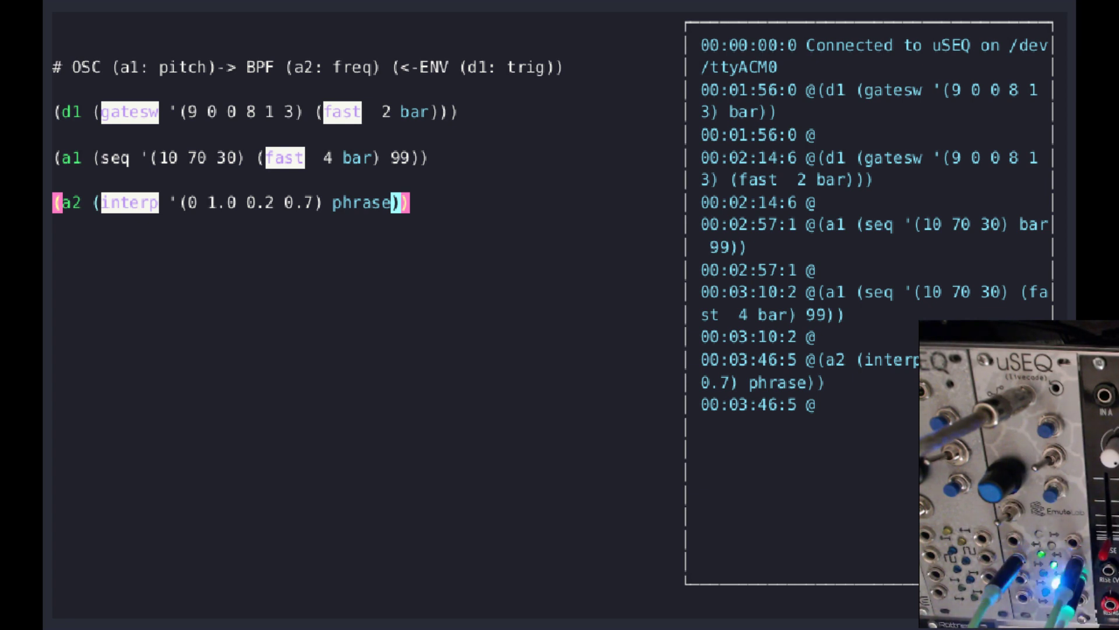
Wrap a2's phrase in (fast 4 phrase).
key(Left)
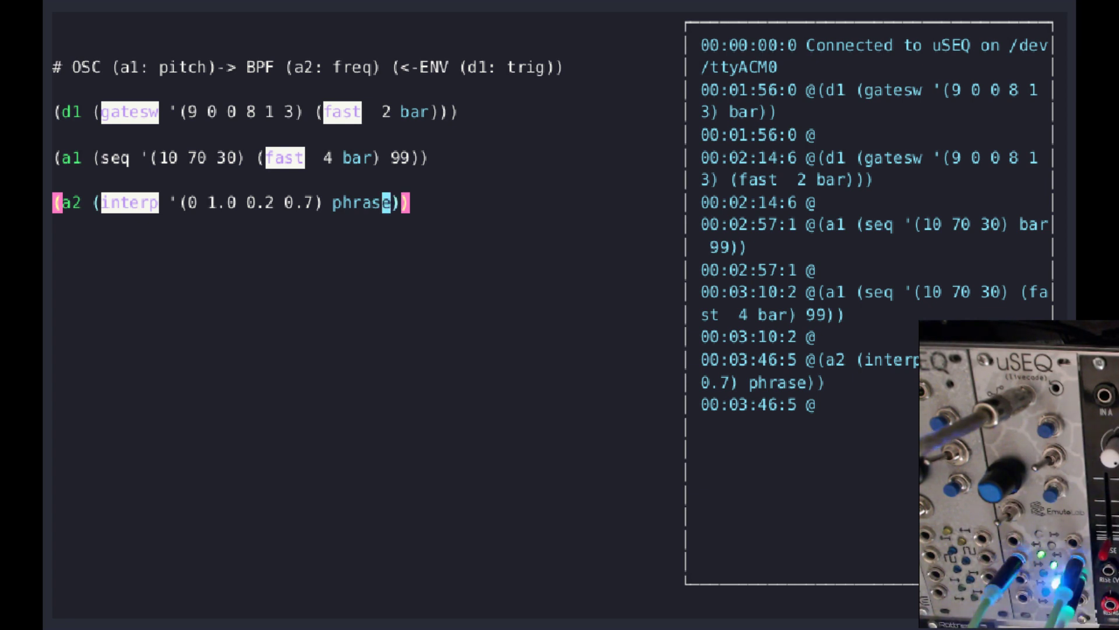
key(Left)
key(Left)
key(Left)
key(Left)
text((fast)
key(Delete)
text(4)
key(Right)
key(Right)
key(Right)
key(Right)
key(Right)
text())
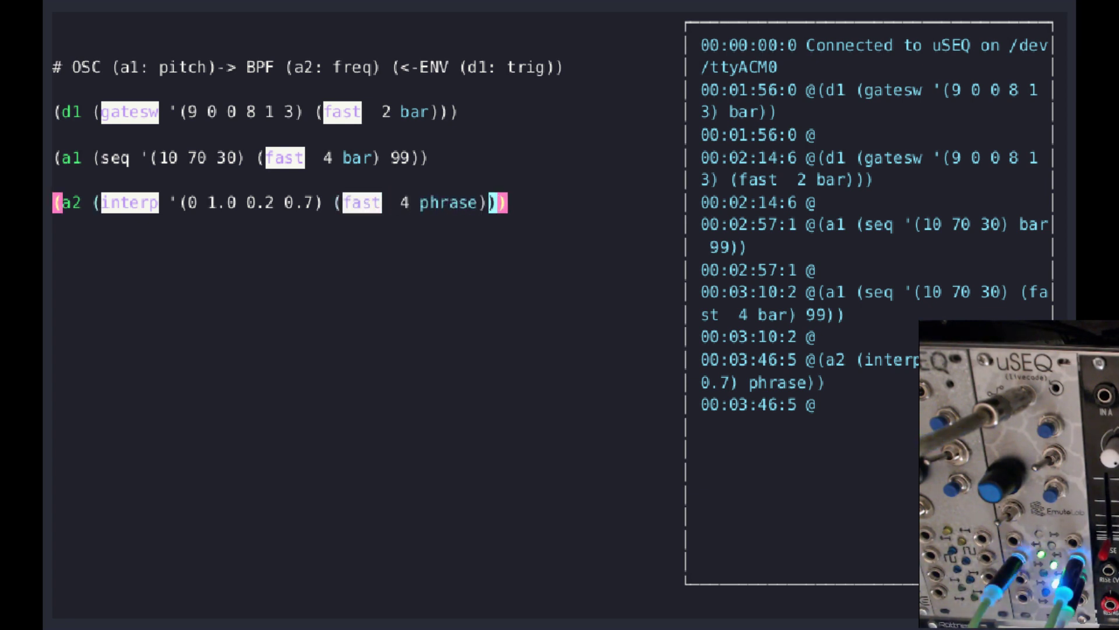
key(Left)
key(Left)
key(Left)
key(Left)
key(Left)
key(Left)
key(Left)
key(Left)
key(Right)
Send a2 with speed factor 128, then restore 4 and resend.
key(BackSpace)
text(128)
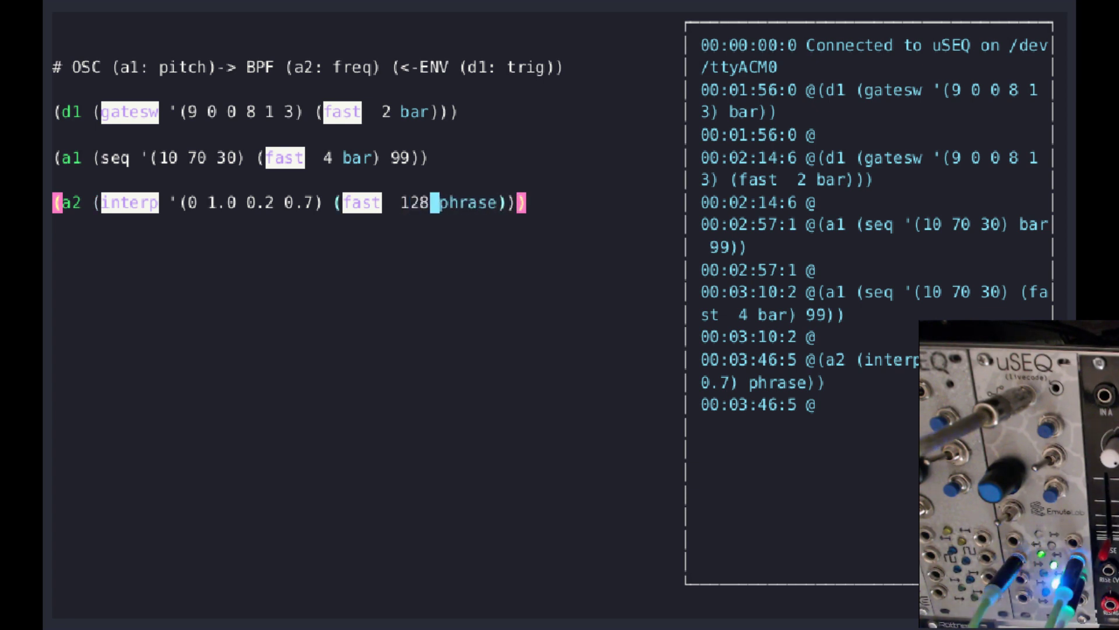
key(ctrl+Return)
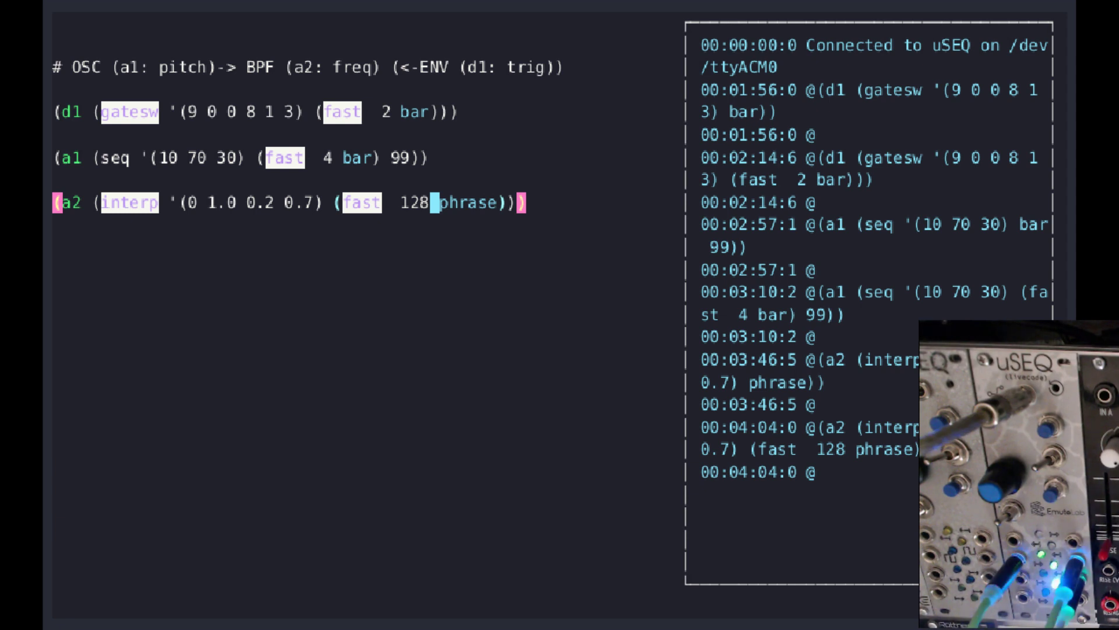
key(BackSpace)
key(BackSpace)
key(BackSpace)
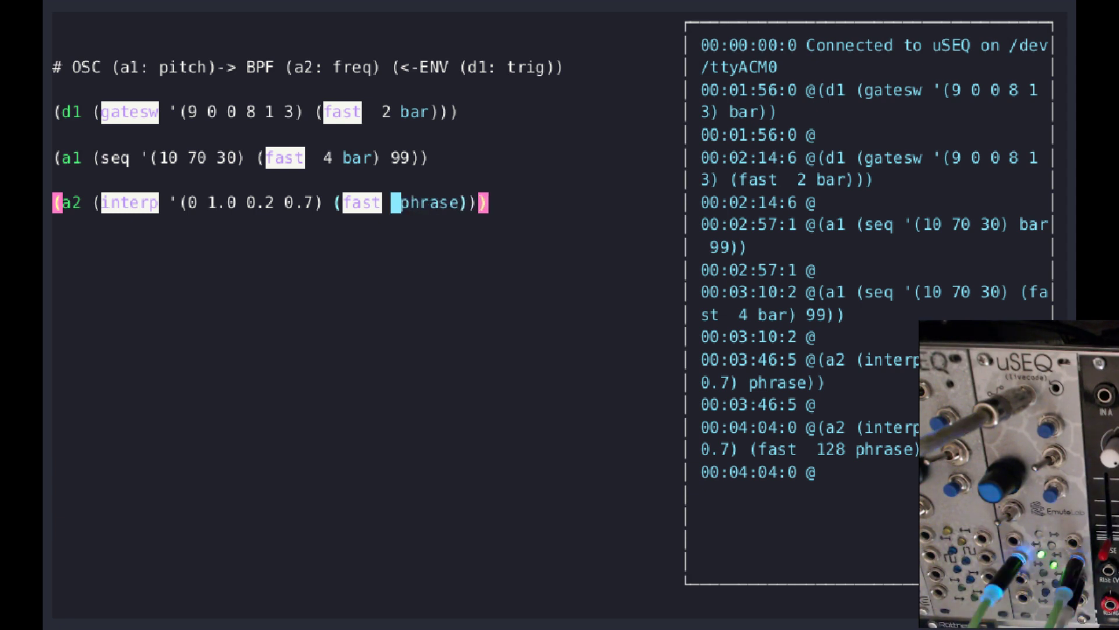
text(4)
key(ctrl+Return)
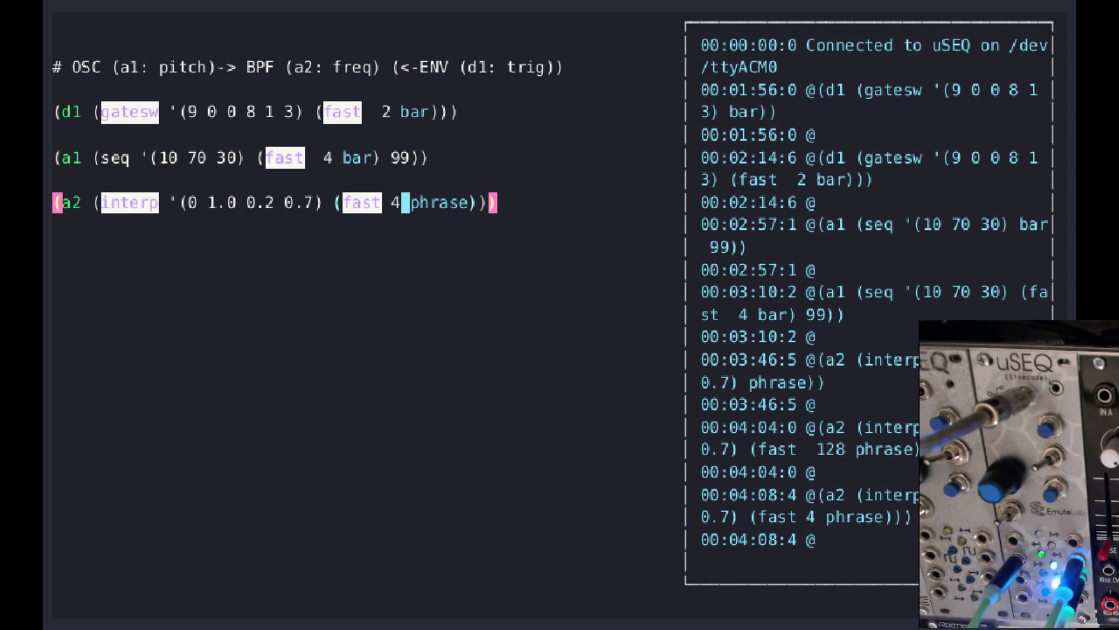
Replace d1's speed factor 2 with (if (swt 1) 4 2) and send d1.
key(Up)
key(Up)
key(Up)
key(Left)
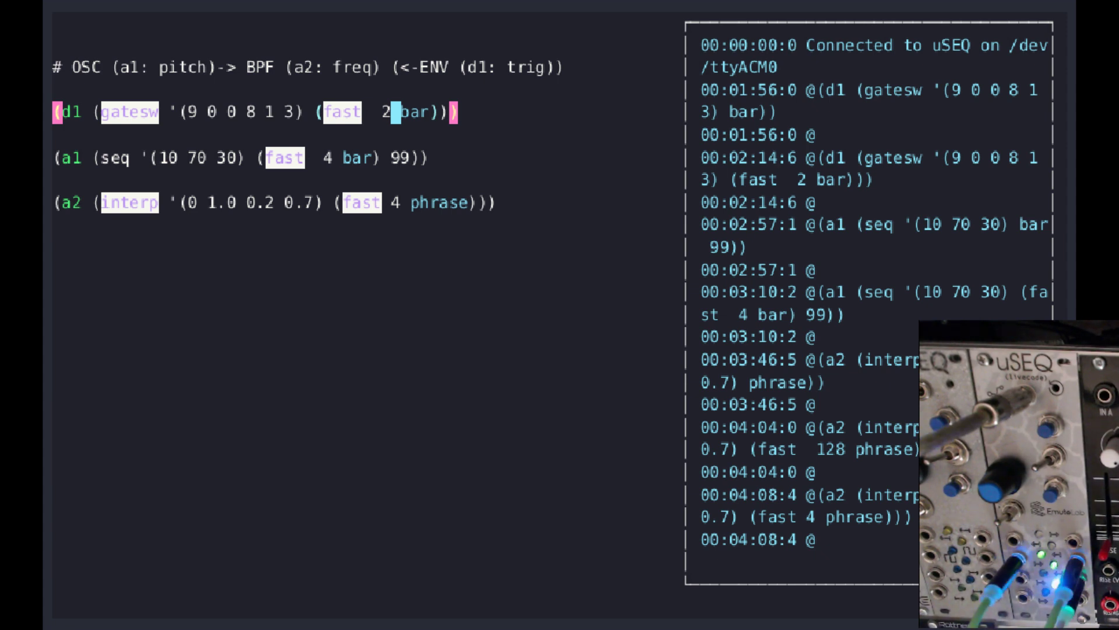
key(BackSpace)
key(BackSpace)
text(()
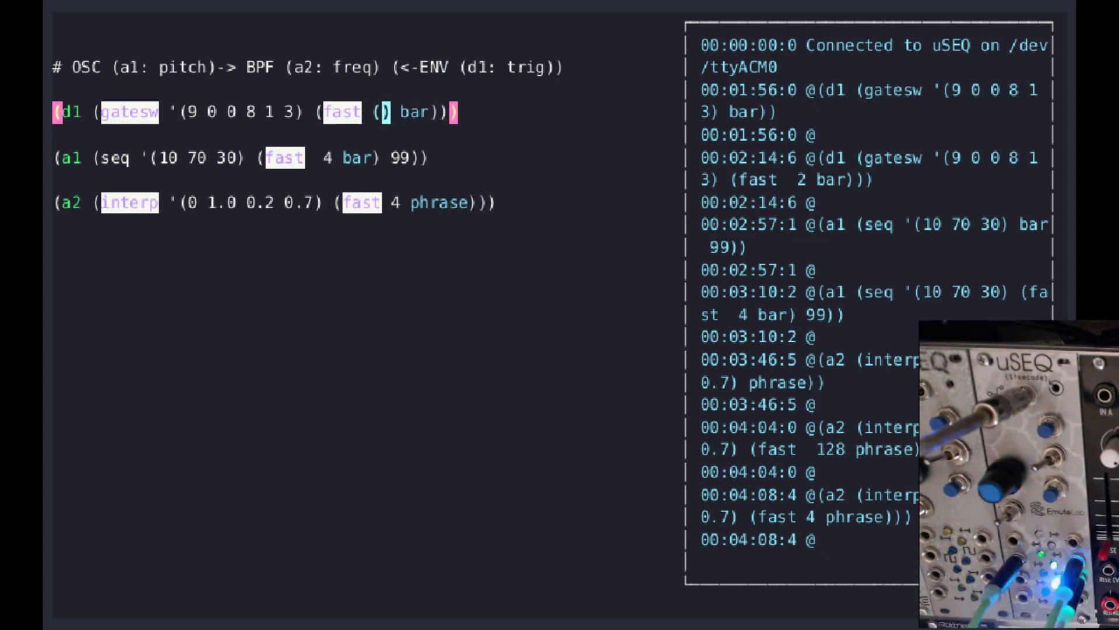
text(if ()
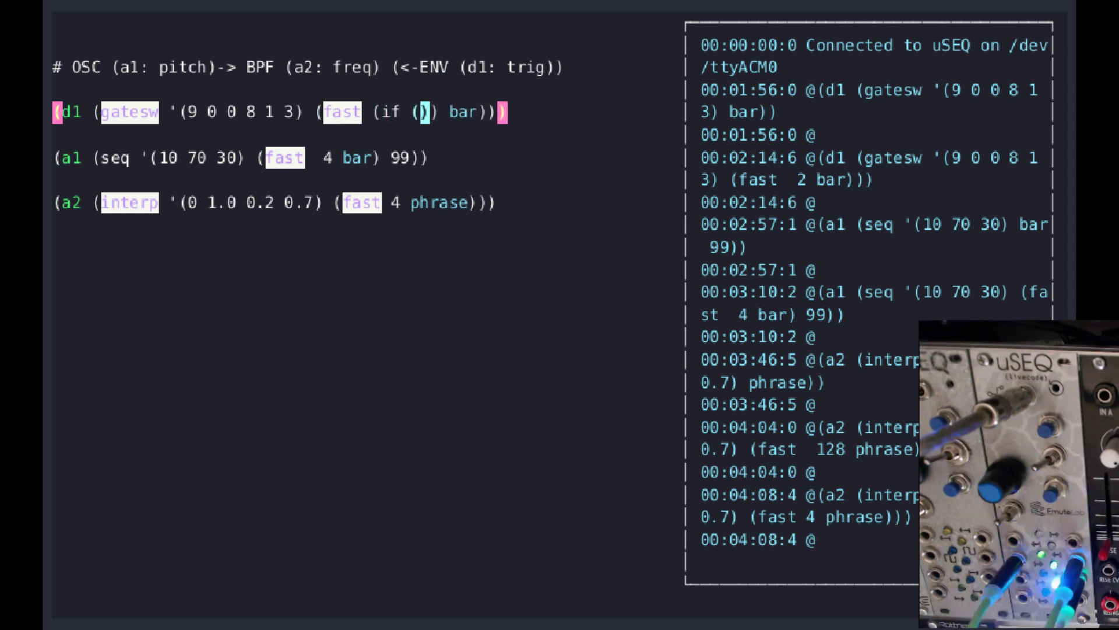
text(swt)
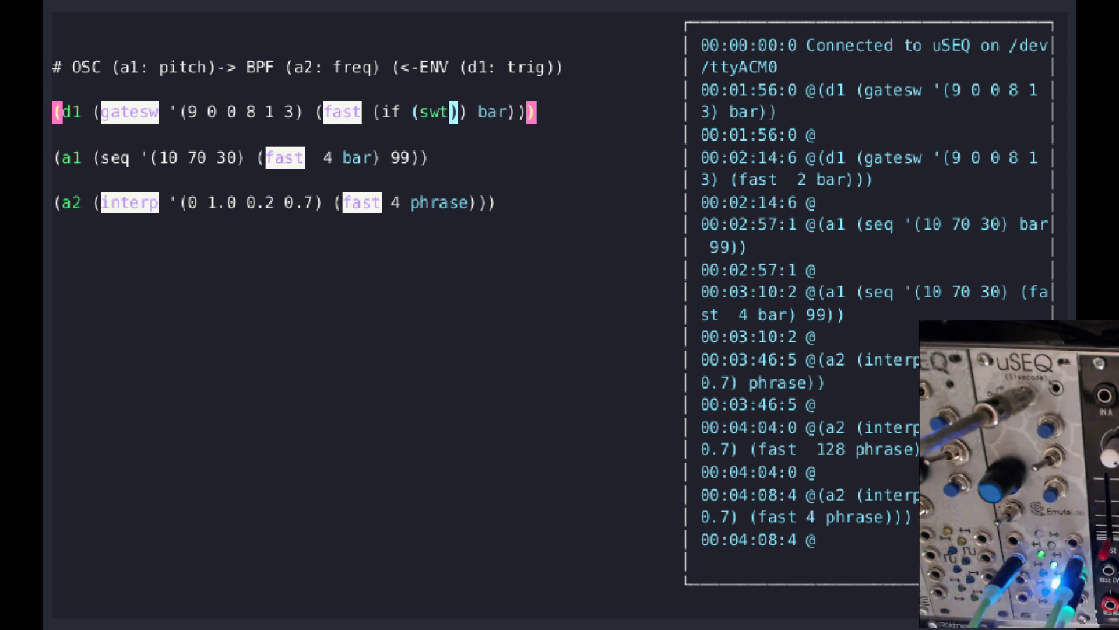
text( 1)
key(Right)
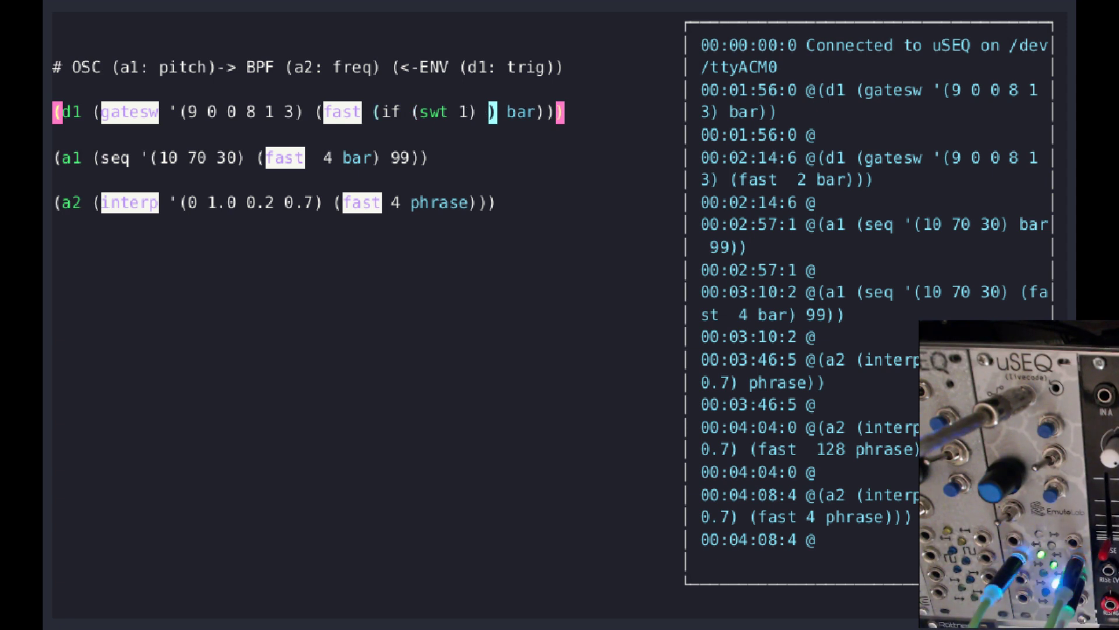
text(4)
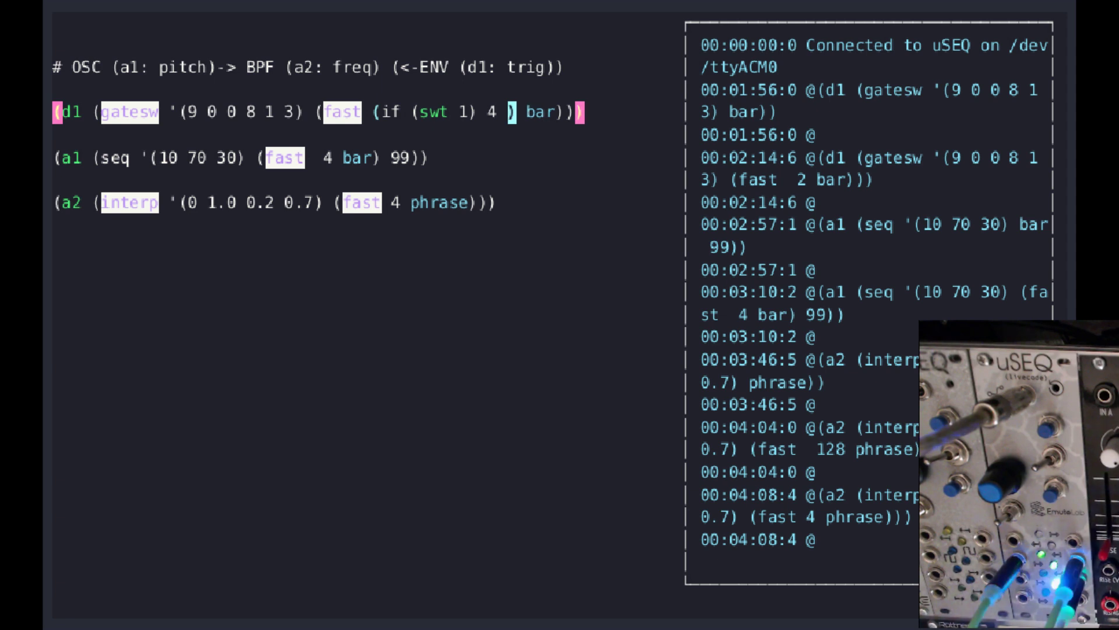
text( 2)
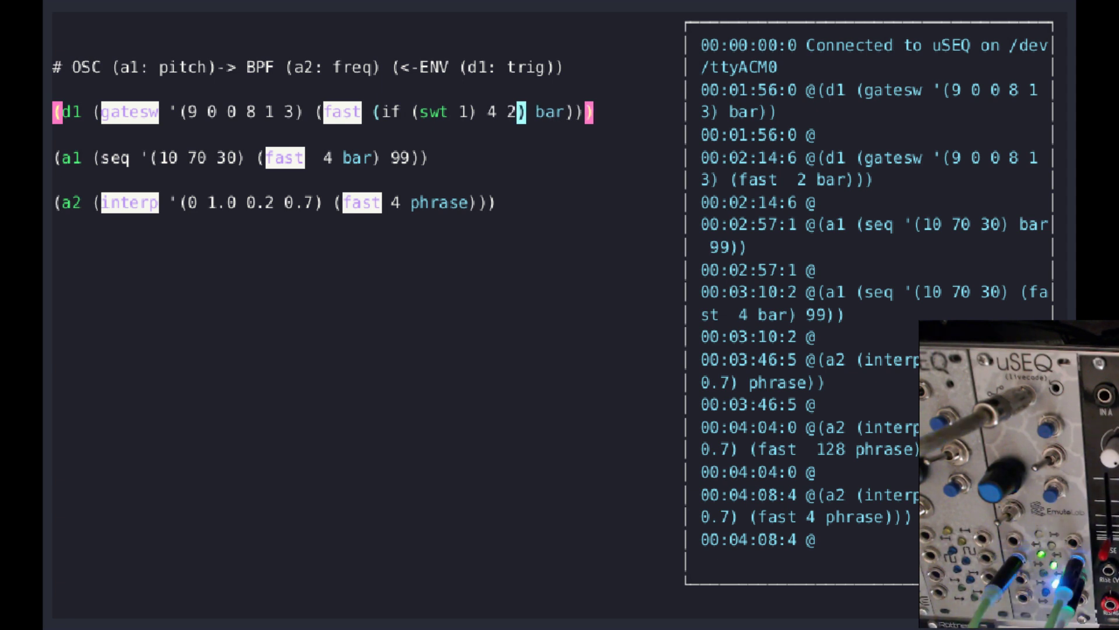
key(ctrl+Return)
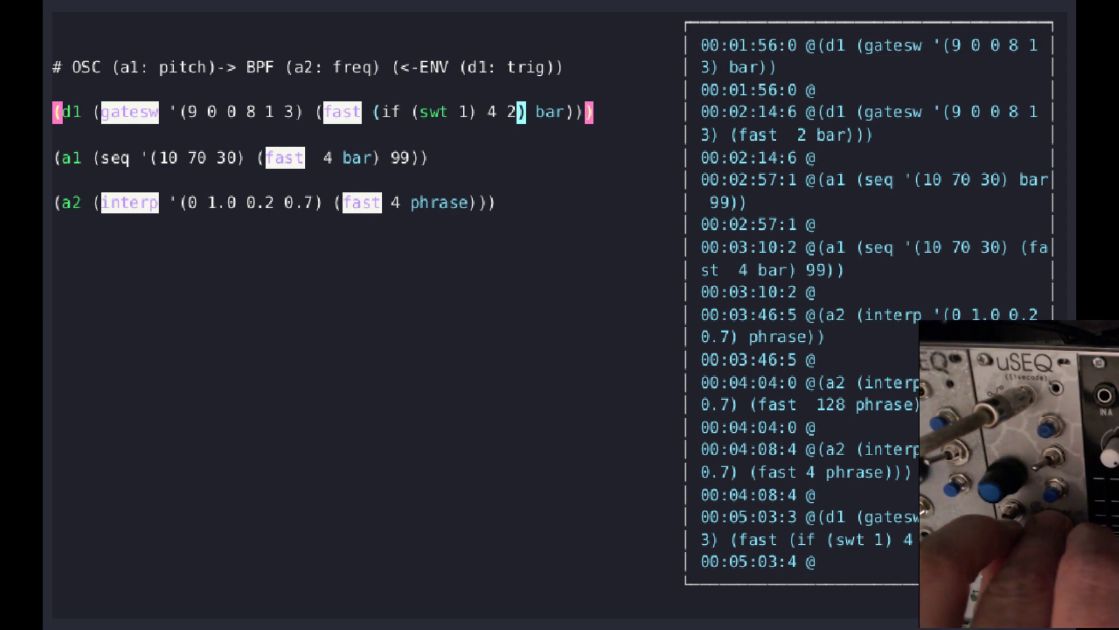
Replace 70 in a1's value list with a (rot) expression and resend a1.
key(Down)
key(Down)
key(Down)
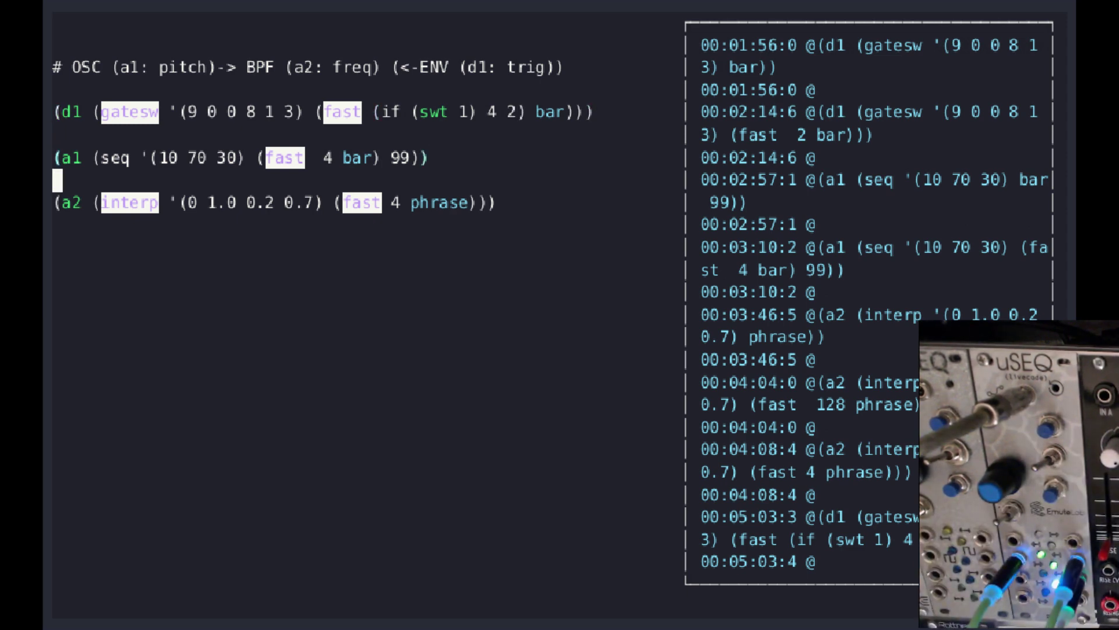
key(Left)
key(Home)
key(Right)
key(Right)
key(Right)
key(Right)
key(BackSpace)
key(BackSpace)
text(()
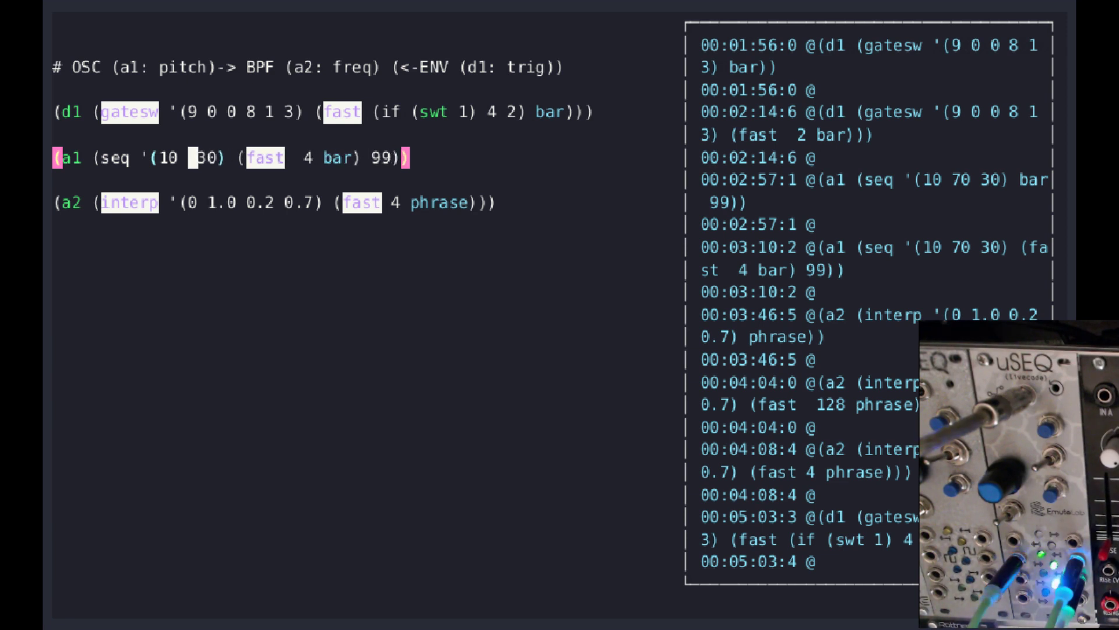
text(rot)
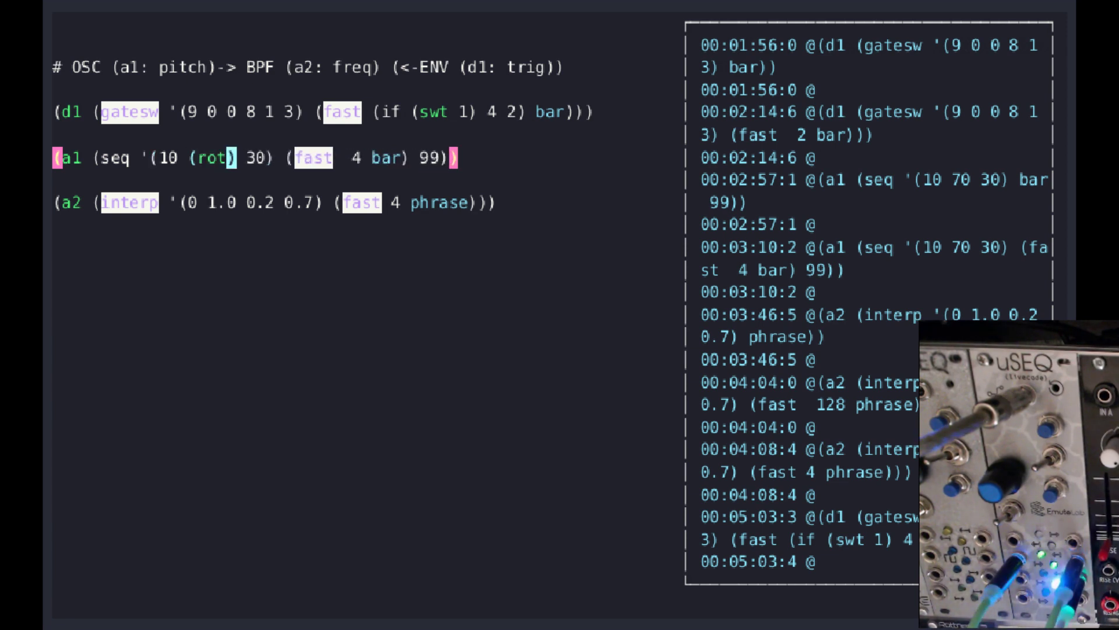
key(ctrl+Return)
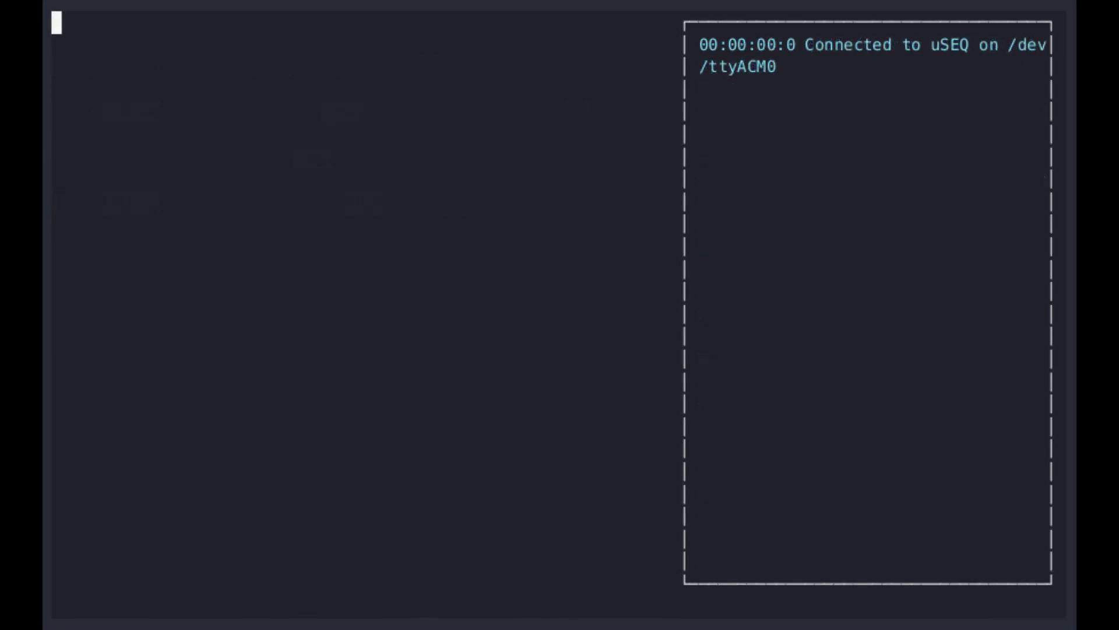
Discard a false start and type (s1 (euclid bar 13 5)) in the empty editor.
key(Return)
key(Return)
text((s1 )
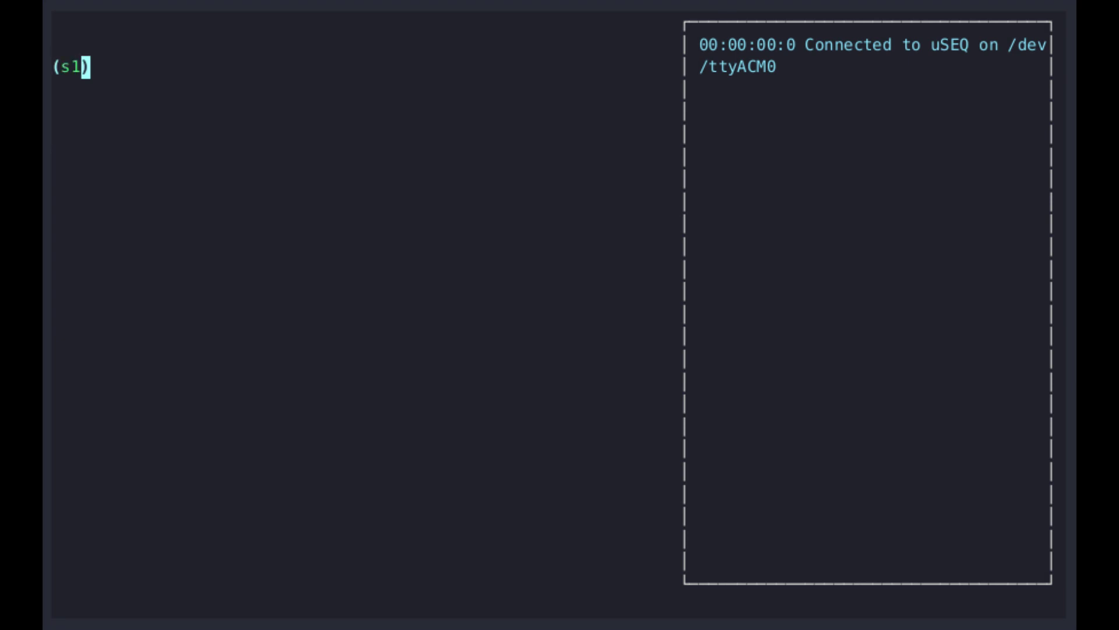
text((euclid)
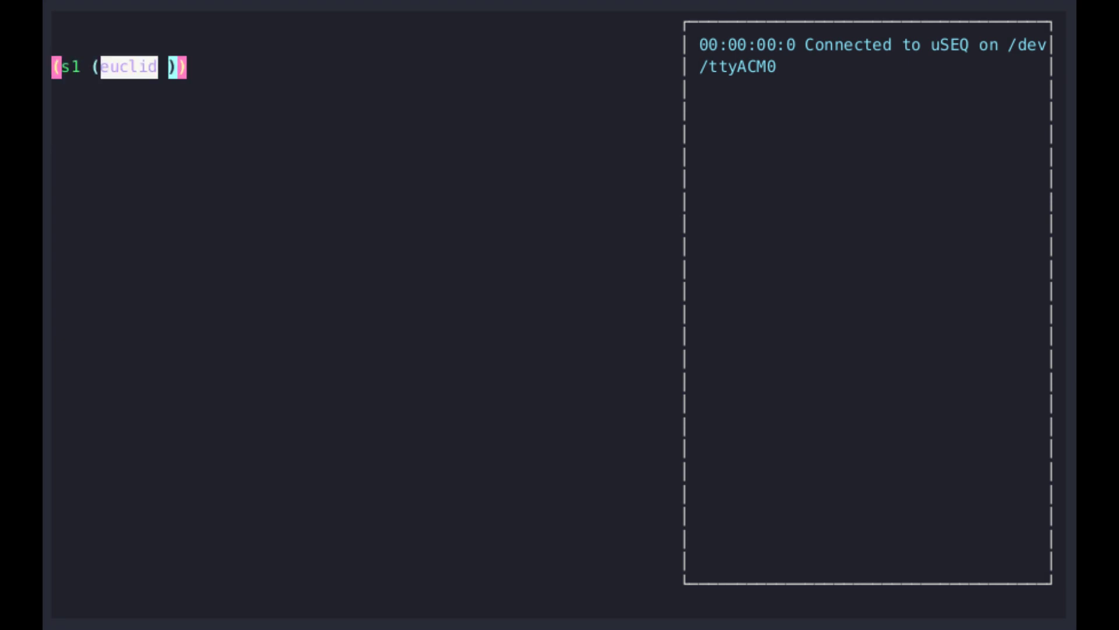
text( a)
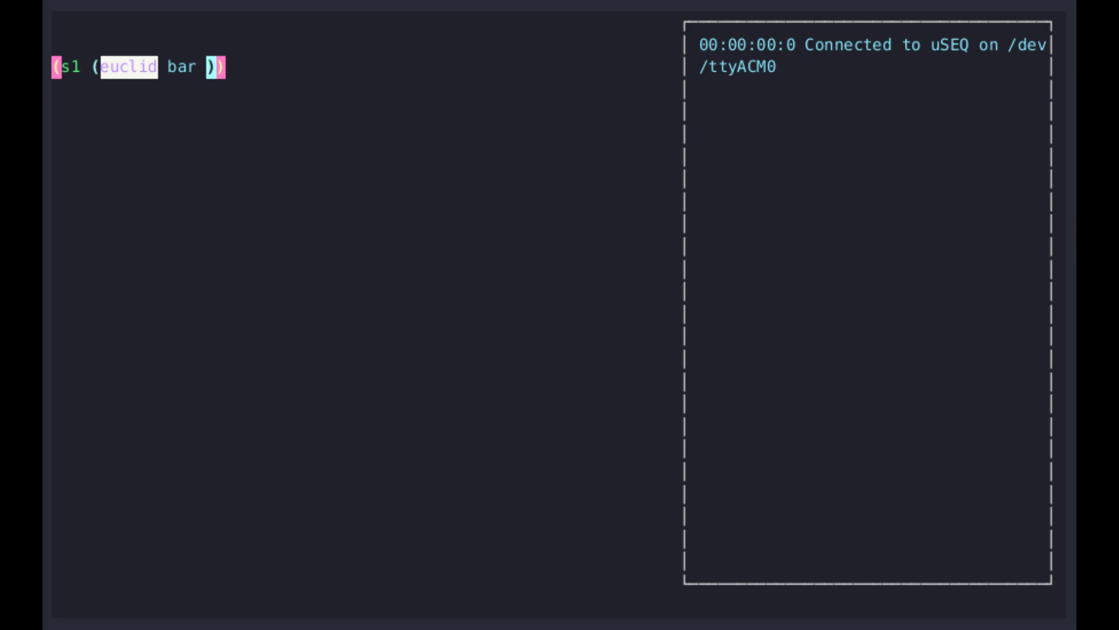
key(Right)
key(Right)
key(ctrl+a)
key(BackSpace)
key(Return)
text(()
key(BackSpace)
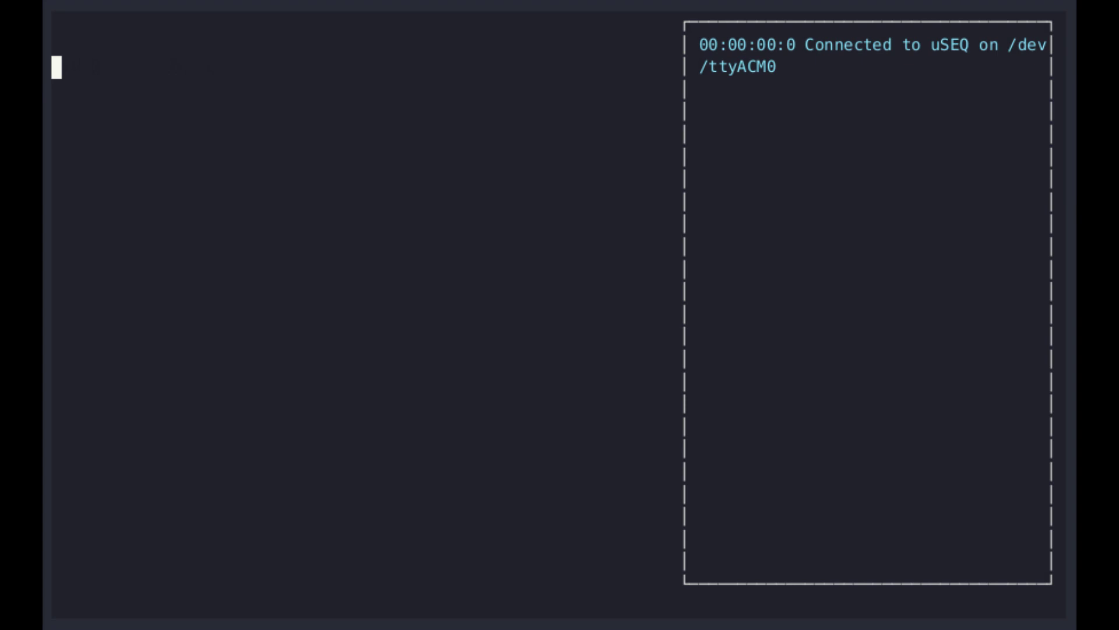
text((s1 ()
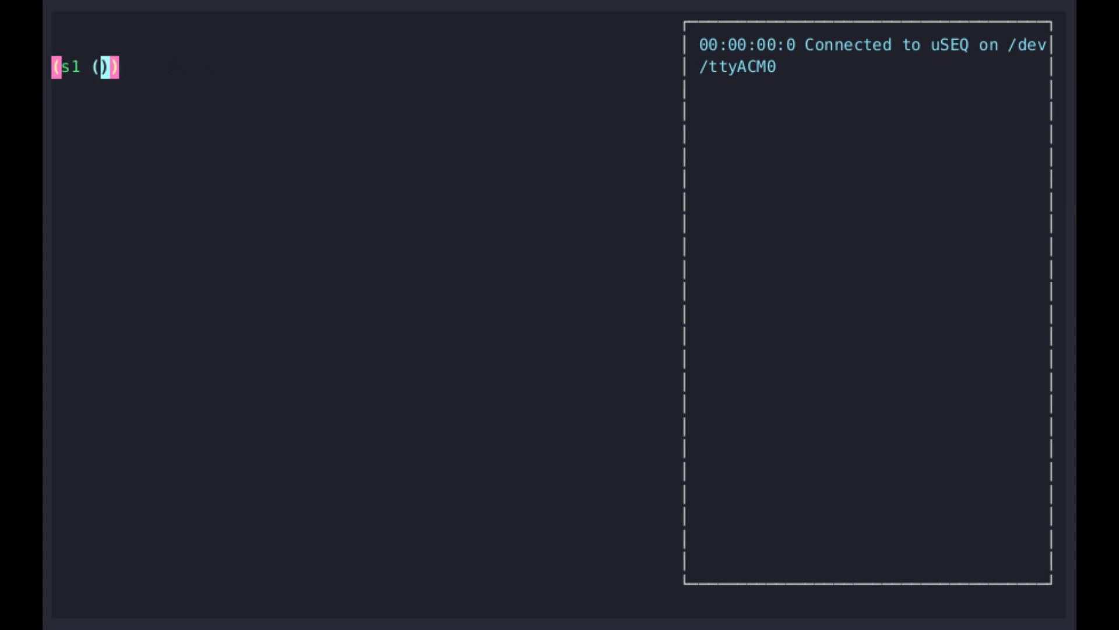
text(euclid bar)
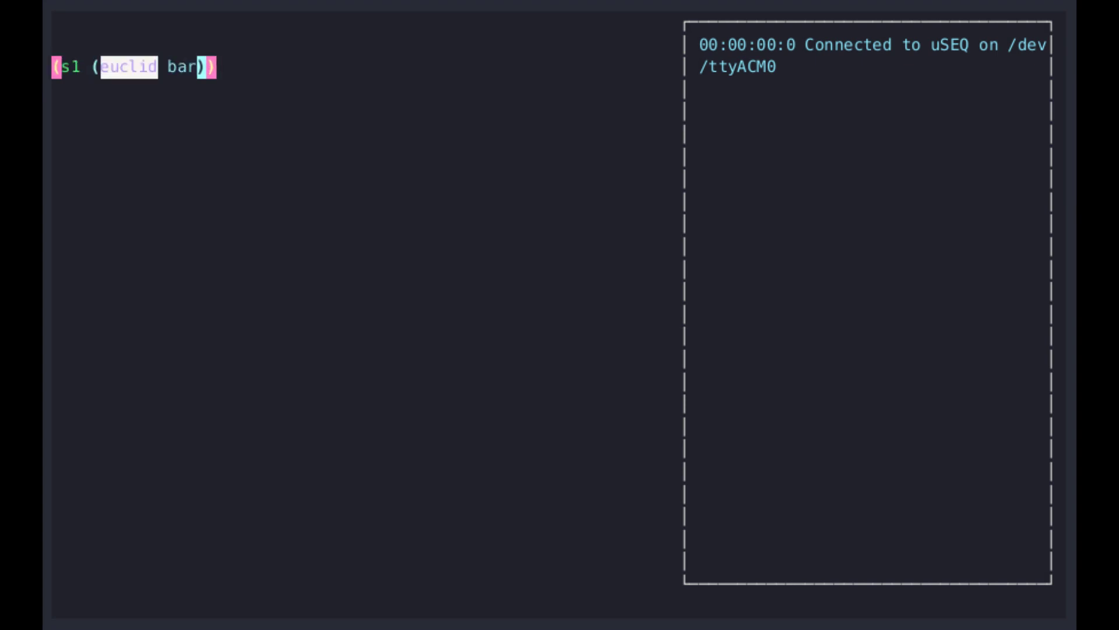
text( 13 5)
Send s1, then add and send an s2 line with (euclid bar 16 7).
key(ctrl+Return)
key(Right)
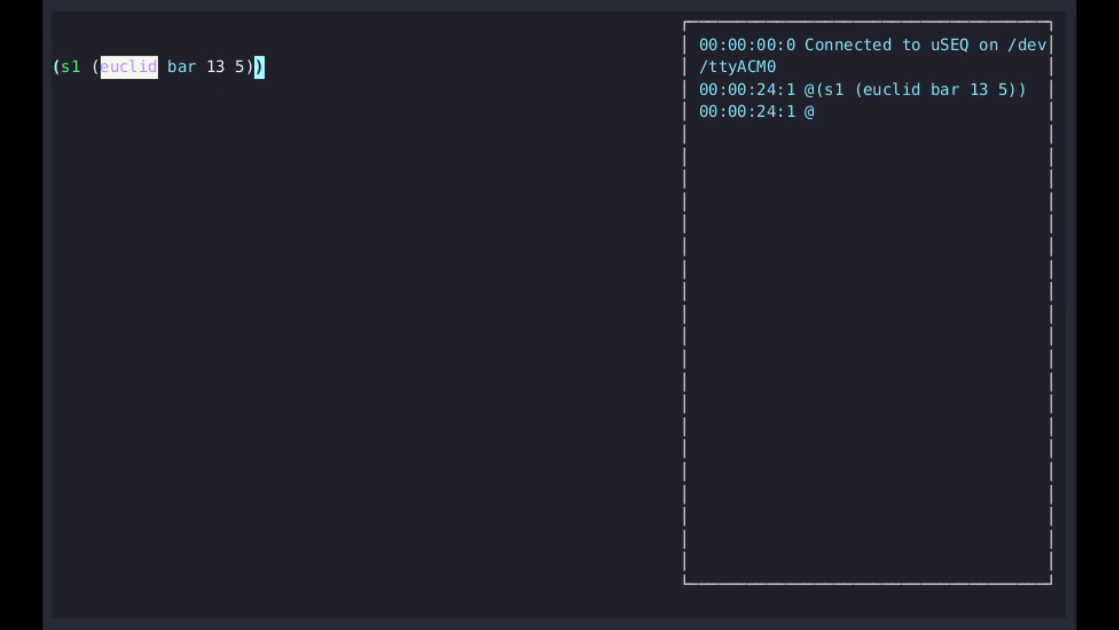
key(Right)
key(Return)
text((s2 (euclid )
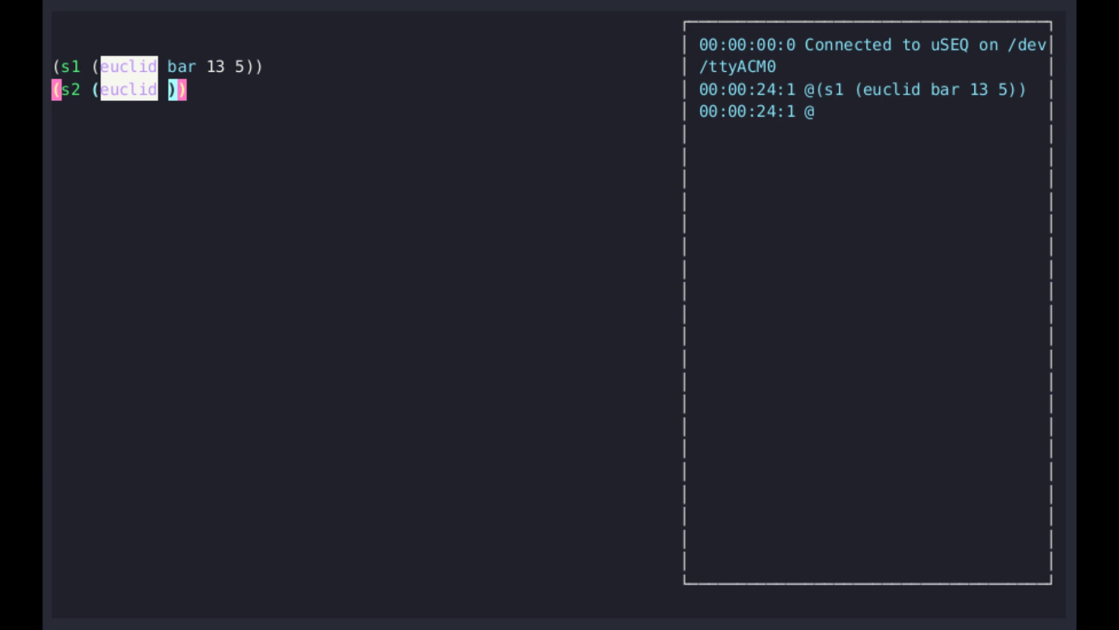
text(bar)
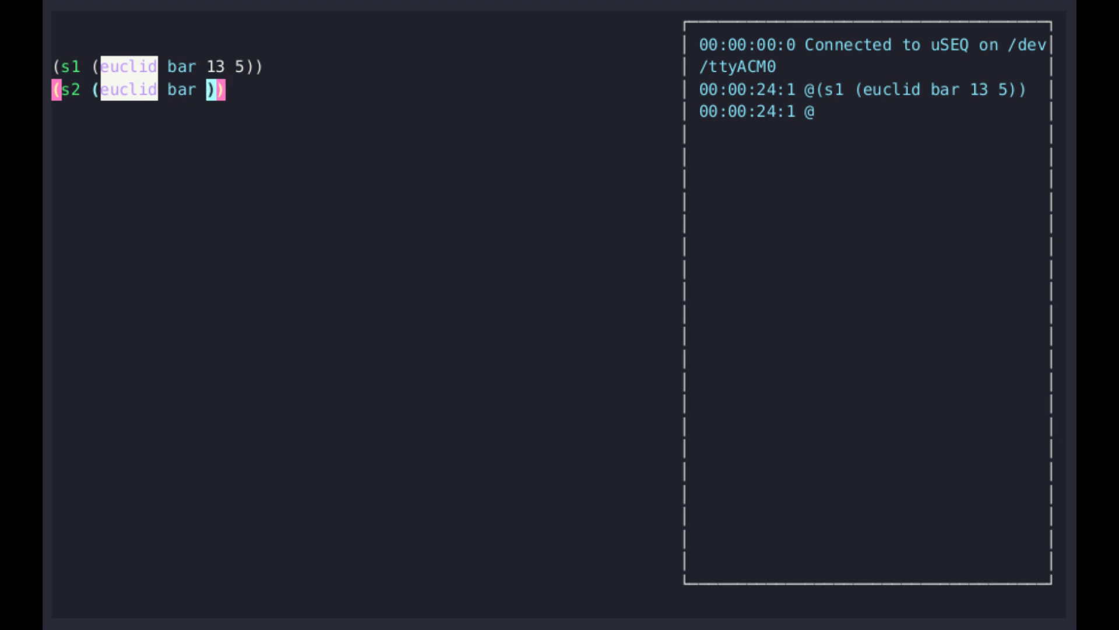
text( 16 7)
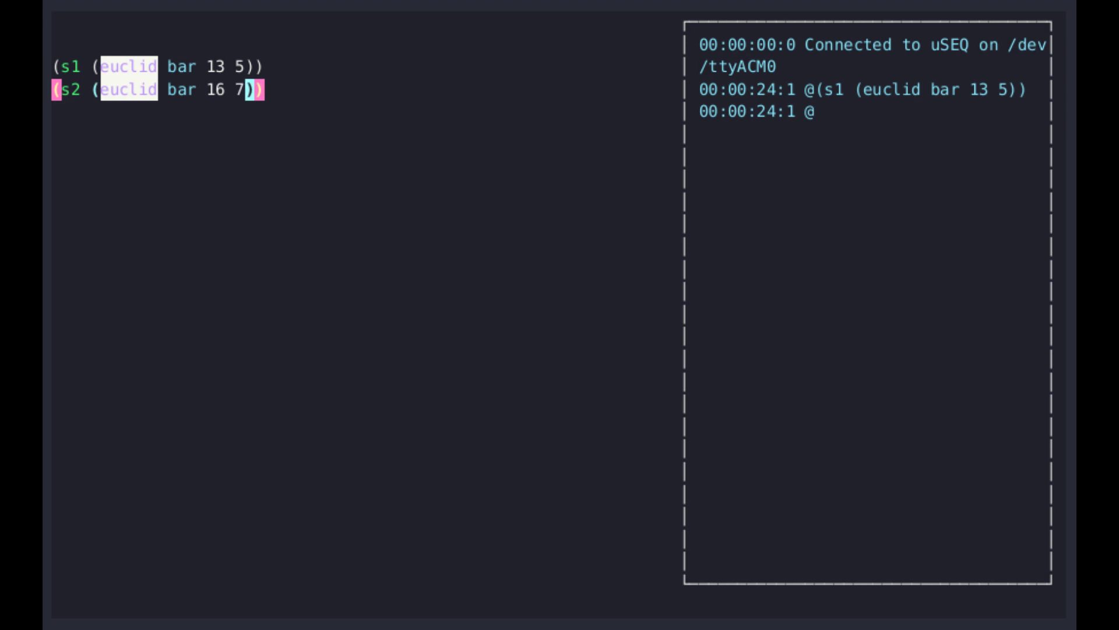
key(ctrl+Return)
Duplicate the s2 line as s3 with euclid bar 16 7 2 and send it.
key(Right)
key(Right)
key(Return)
text((s2 (euclid bar 16 7)))
key(Home)
key(Right)
key(Right)
key(Right)
key(BackSpace)
text(3)
key(End)
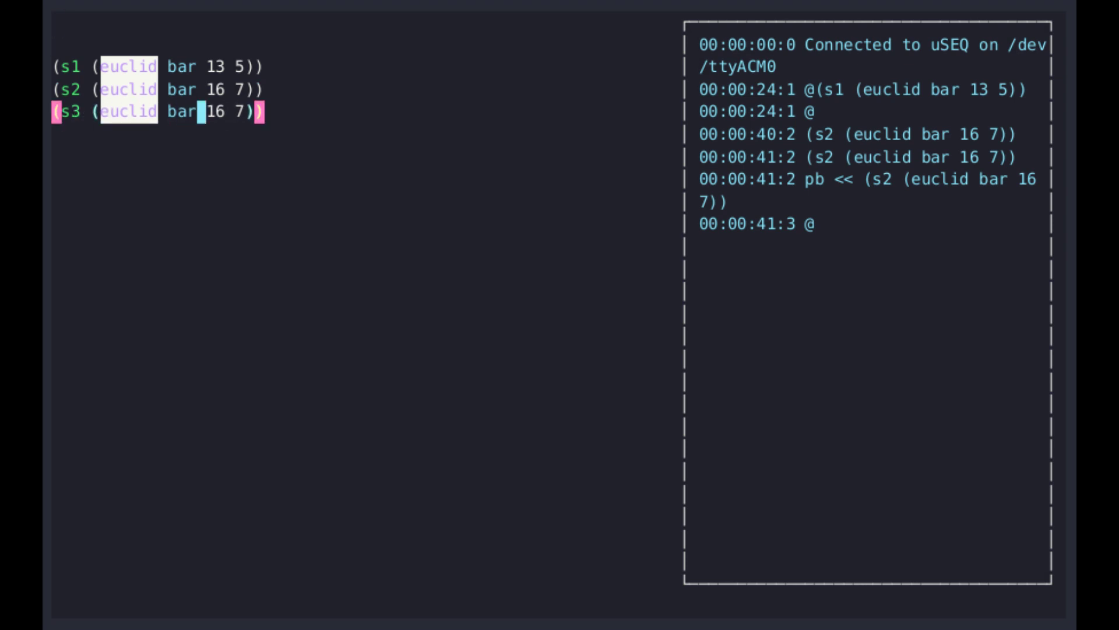
text(2)
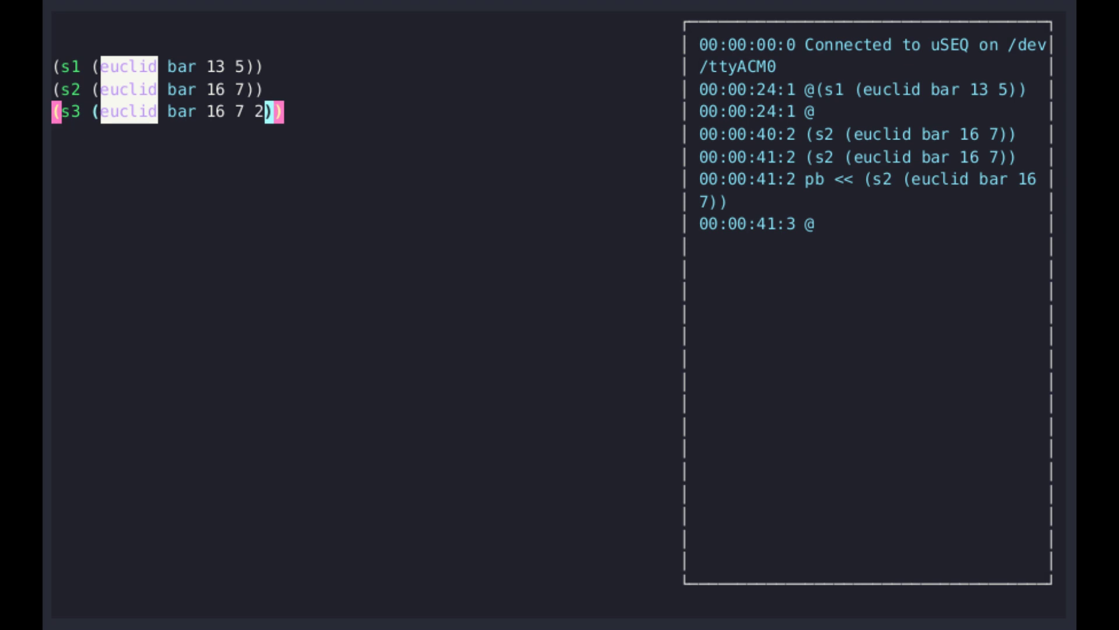
key(ctrl+Return)
Try s1 at 13 9, then restore 13 5 and resend.
key(Up)
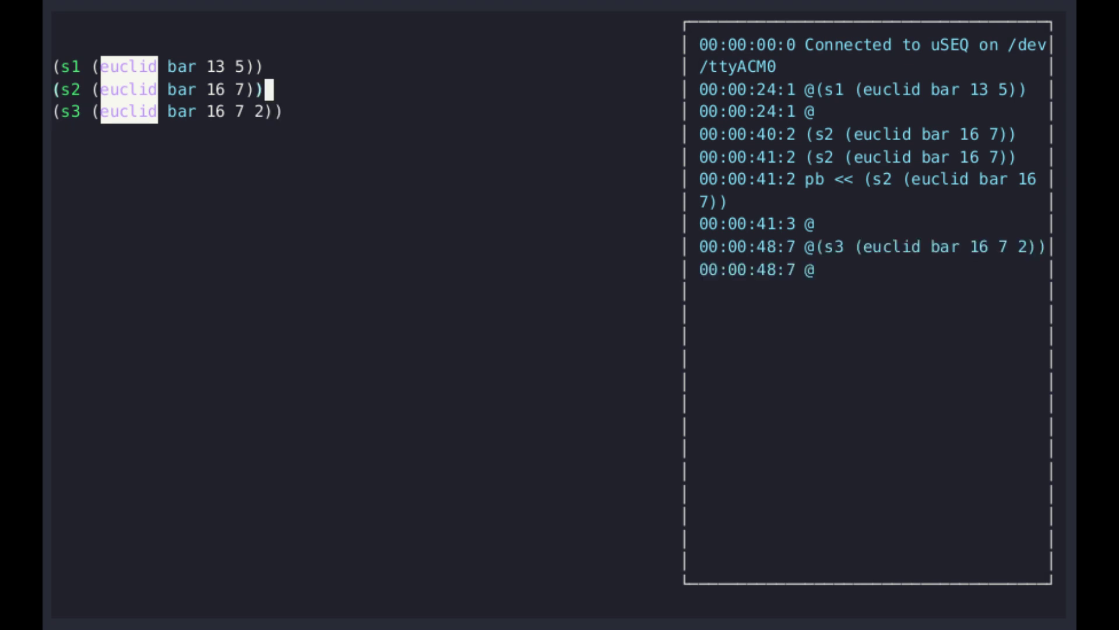
key(Up)
key(Left)
key(BackSpace)
text(9)
key(ctrl+Return)
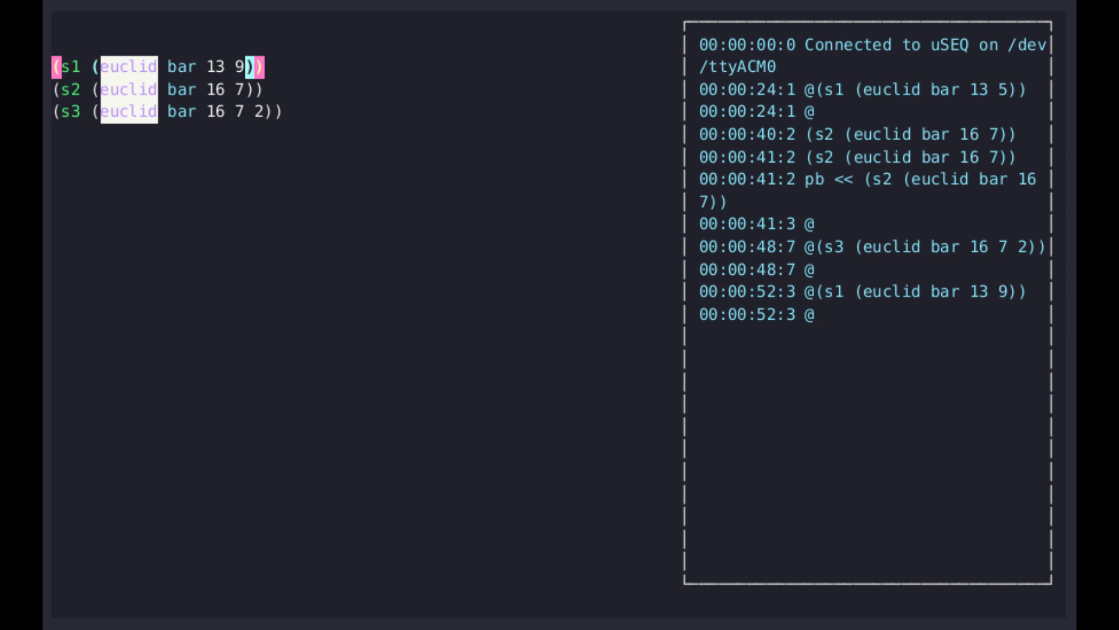
key(BackSpace)
text(5)
key(ctrl+Return)
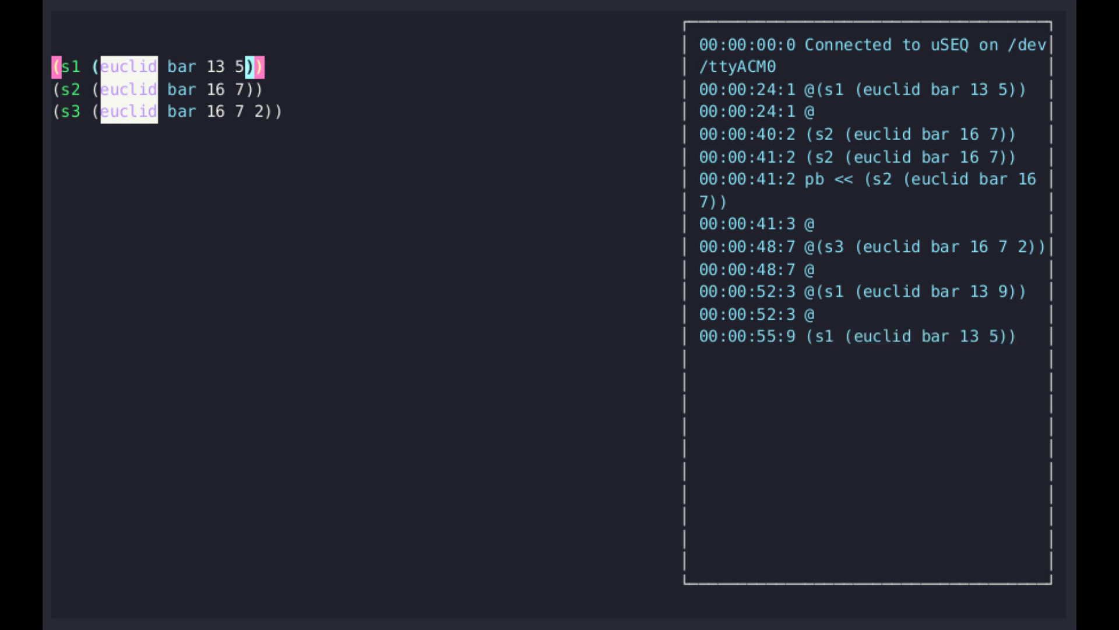
Change s2 to 16 4, then 13 4, sending each version.
key(Down)
key(Left)
key(Right)
key(BackSpace)
text(4)
key(ctrl+Return)
key(Left)
key(Left)
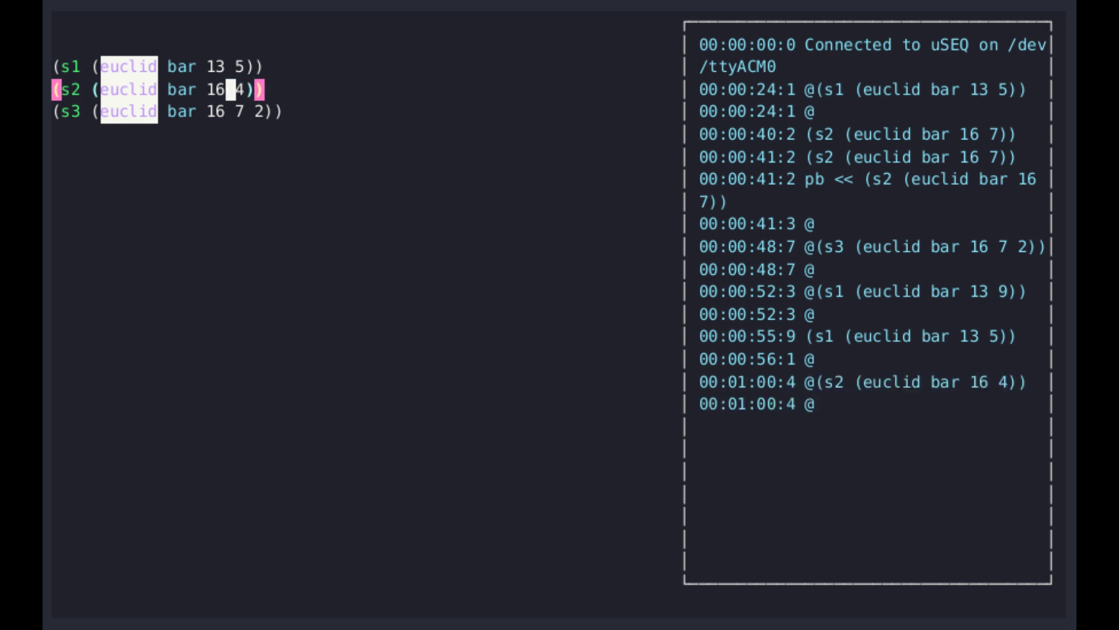
key(BackSpace)
text(3)
key(ctrl+Return)
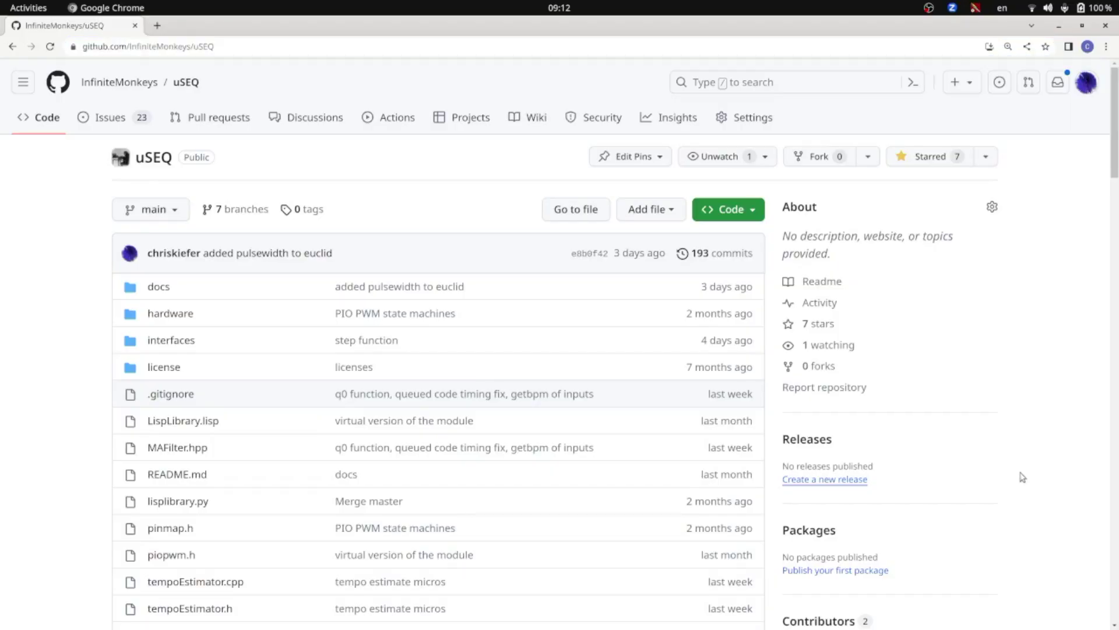
Scroll the uSEQ GitHub page down to the README and module photo.
scroll(1022, 477, down, 1)
scroll(1022, 477, down, 1)
scroll(1022, 477, down, 3)
scroll(1023, 476, down, 2)
scroll(1021, 477, down, 2)
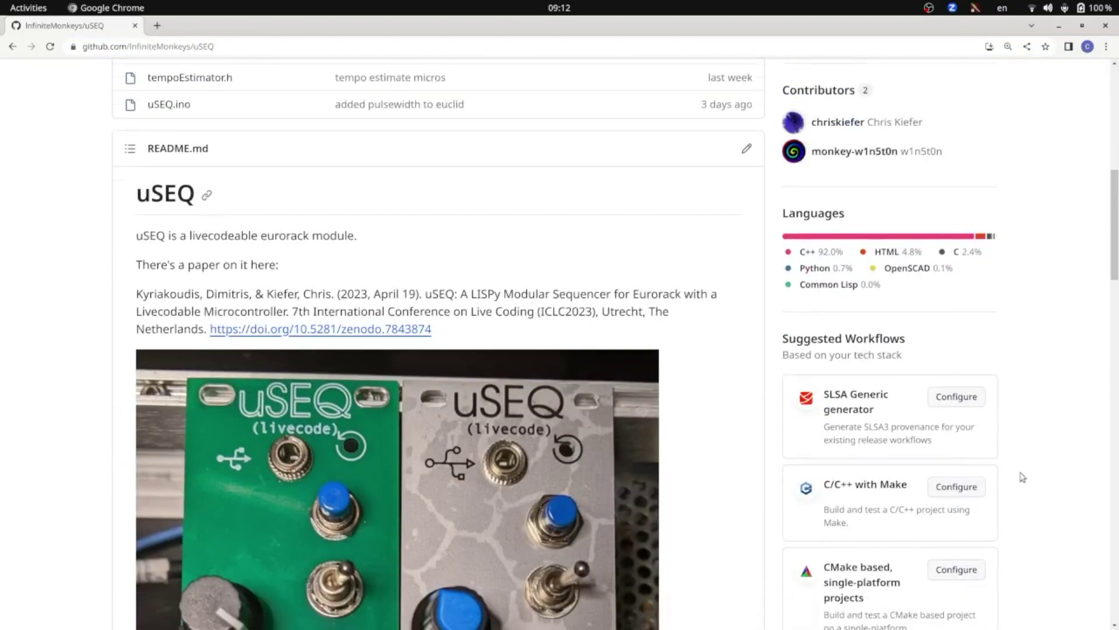